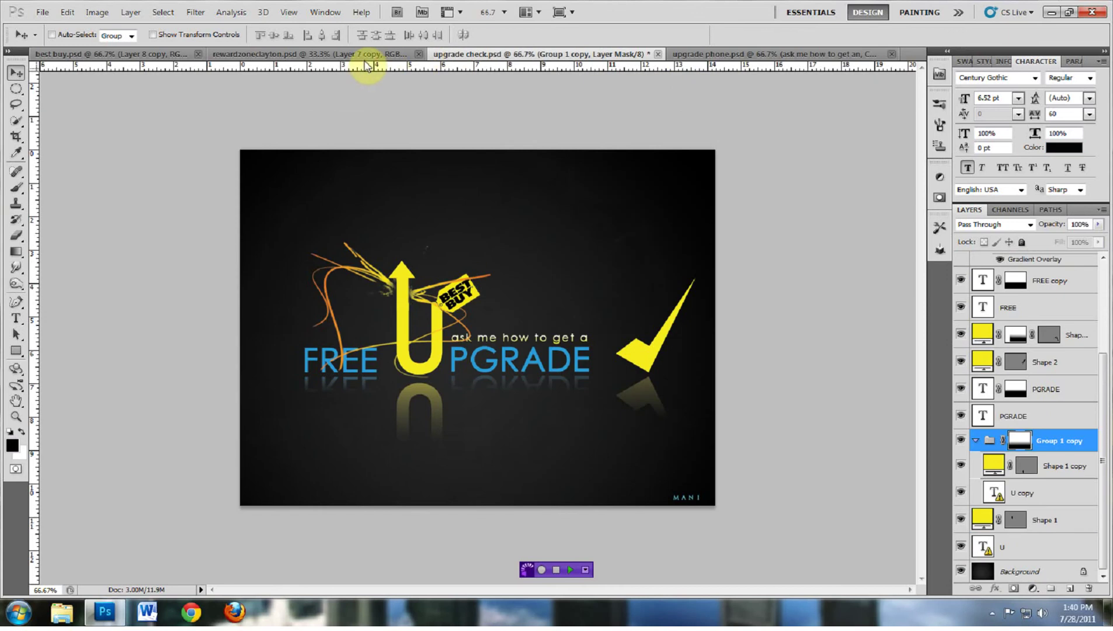
Look through the open example documents, ending on best buy.psd with its phone reflections
click(353, 56)
click(751, 55)
click(596, 55)
click(691, 55)
click(164, 56)
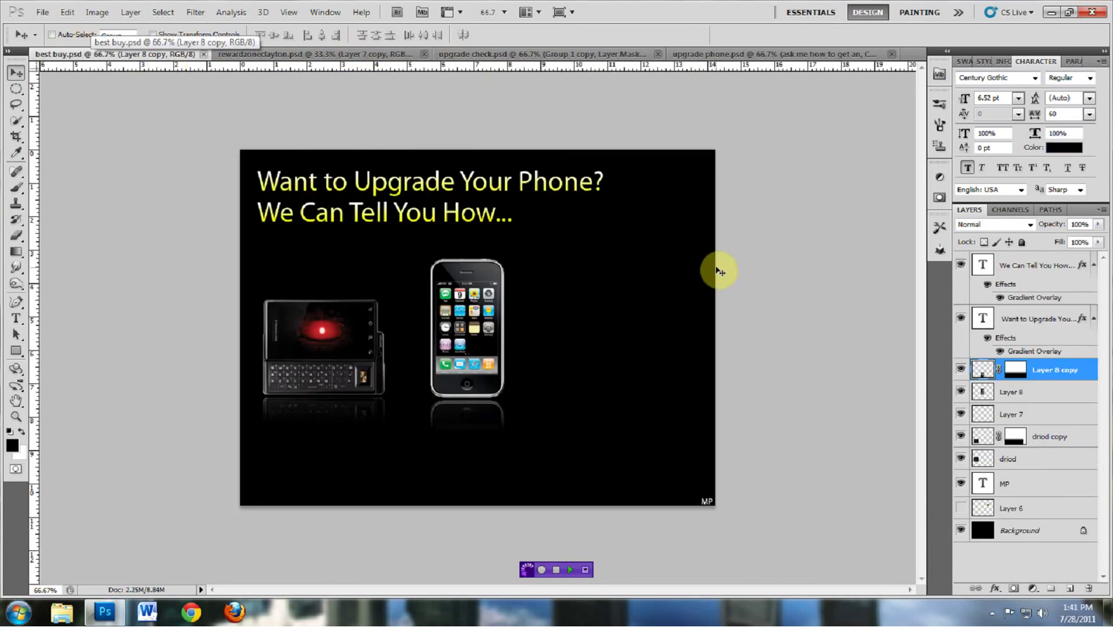
Start a new document 8 inches wide and 11 inches high with a resolution of 266 pixels/inch
click(43, 13)
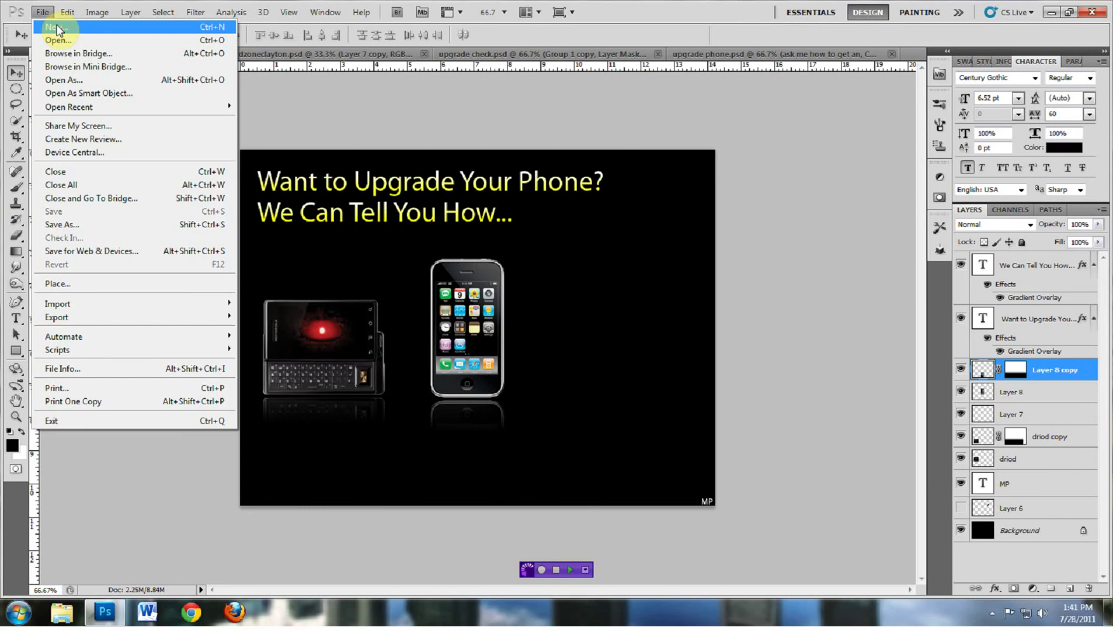
click(57, 28)
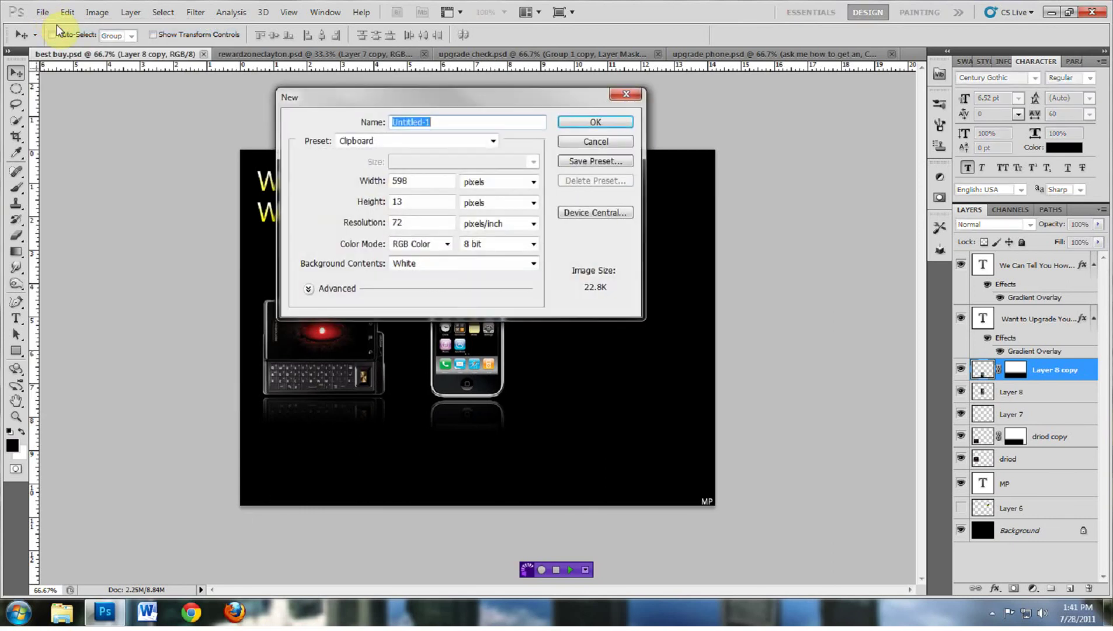
drag(426, 180, 362, 179)
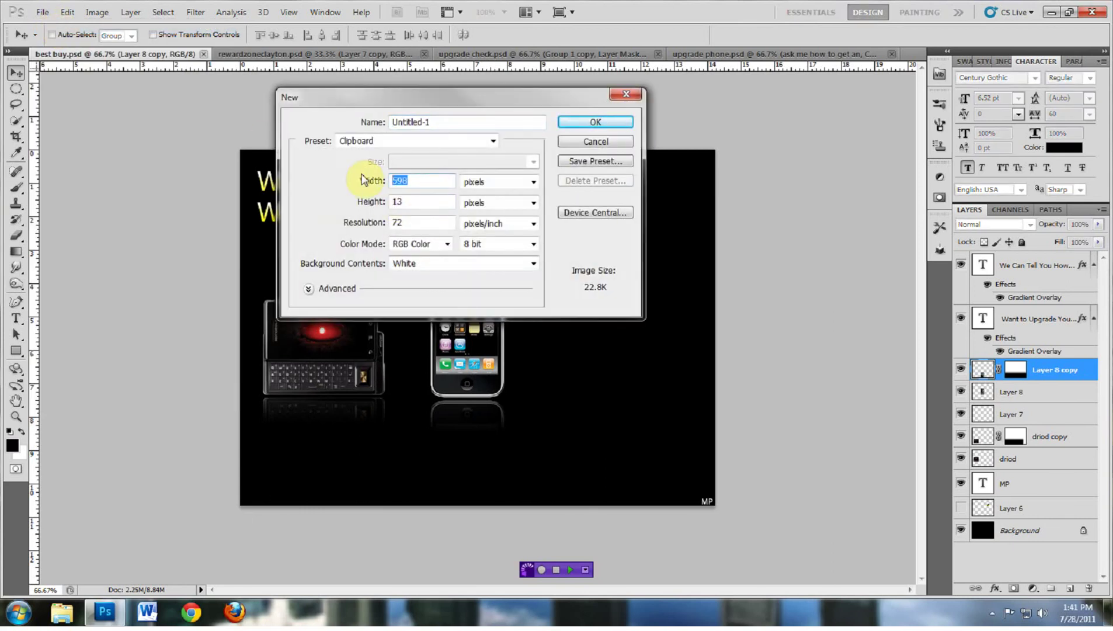
text(8)
key(Tab)
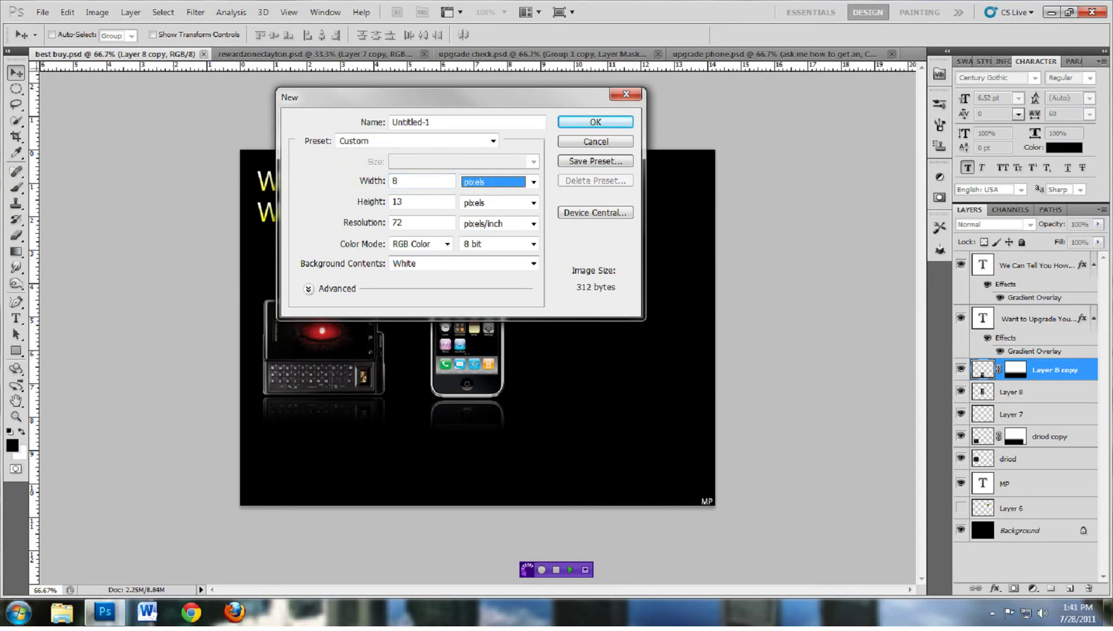
click(474, 182)
click(479, 199)
drag(431, 201, 352, 228)
text(1)
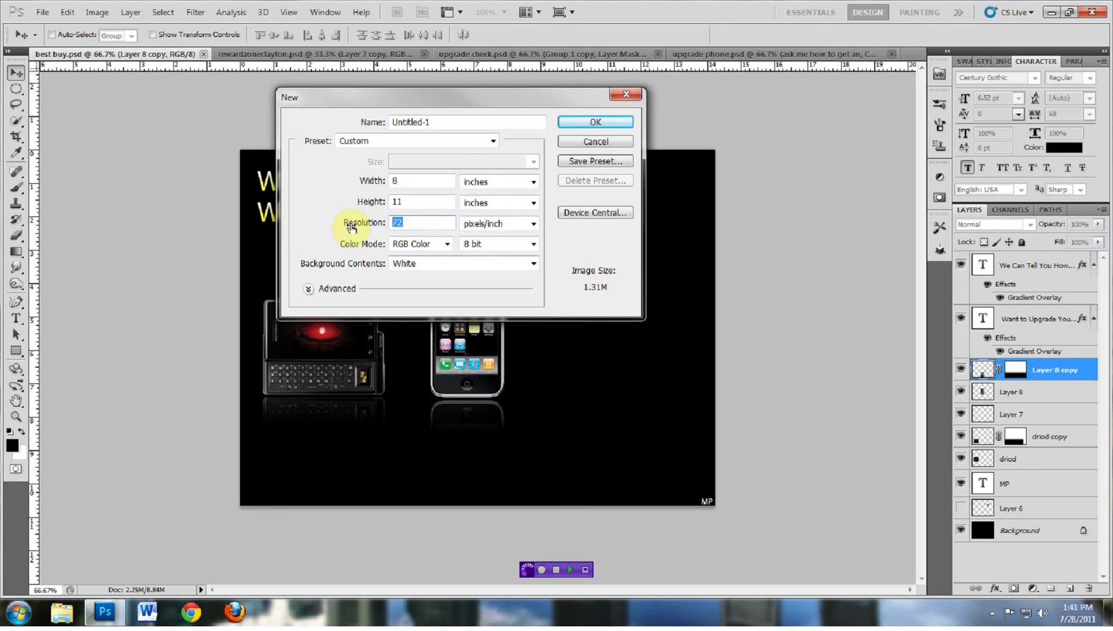
text(2)
Set the background contents to White, name the new document Reflection and create it
click(464, 263)
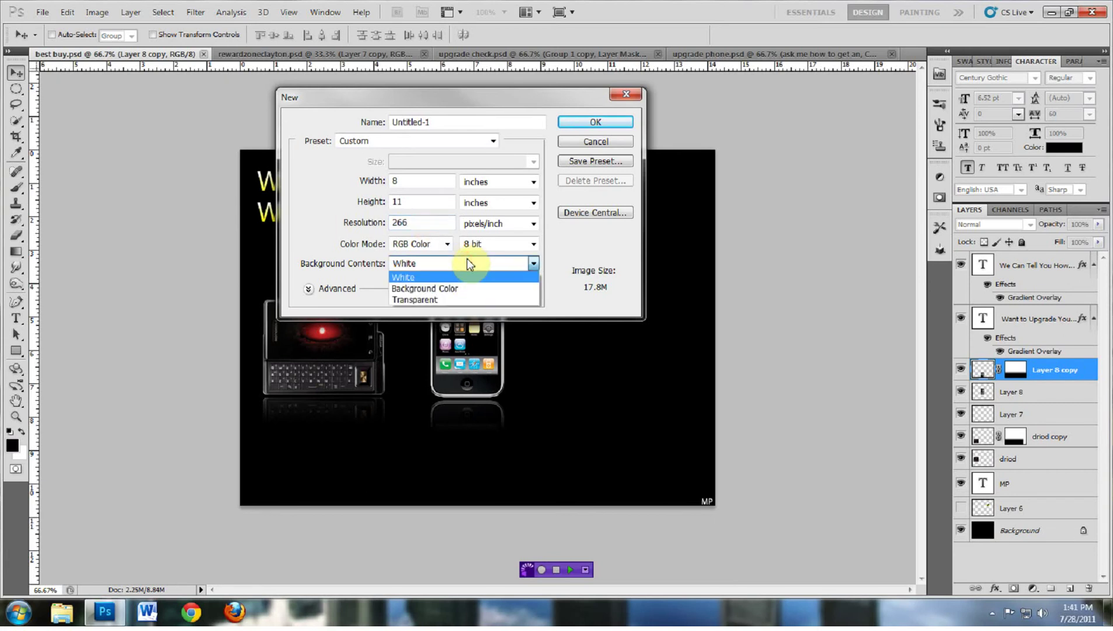
click(451, 289)
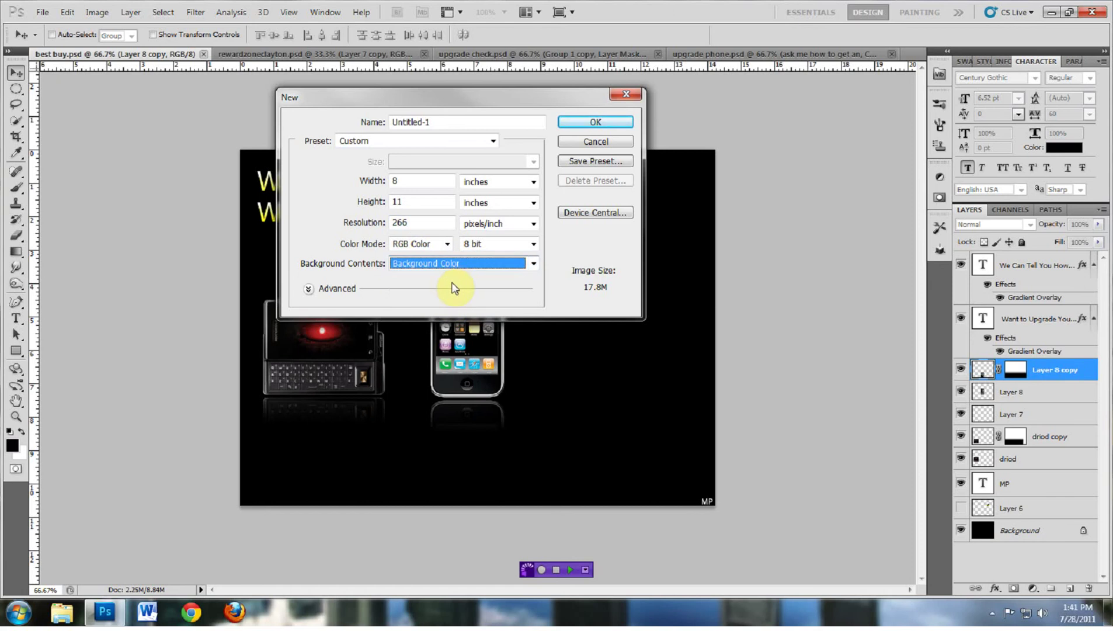
click(508, 265)
click(462, 277)
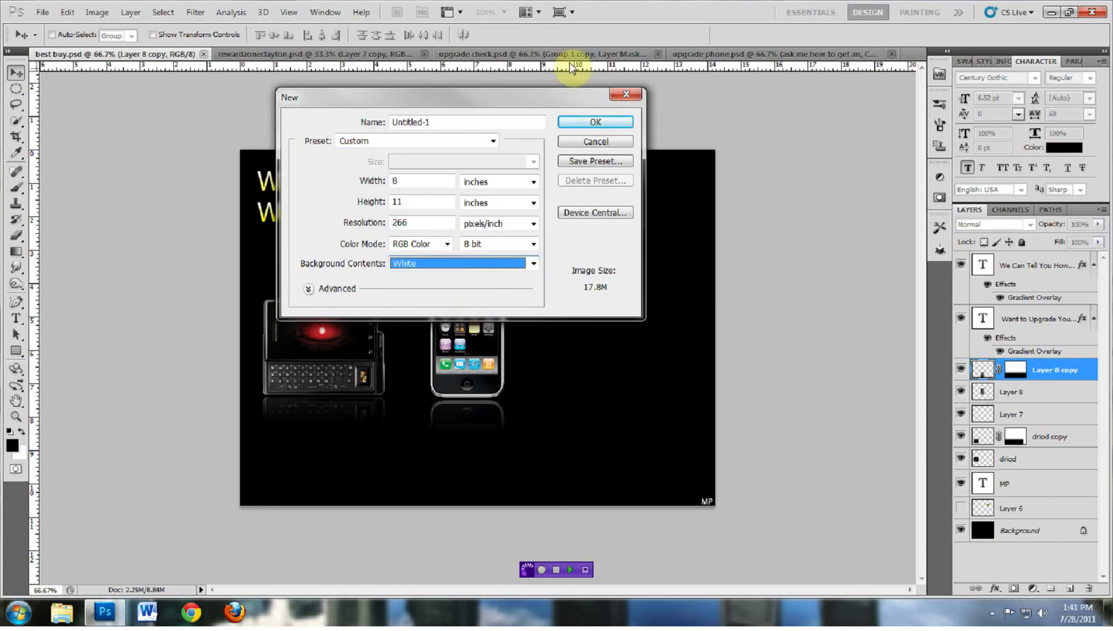
drag(491, 122, 391, 122)
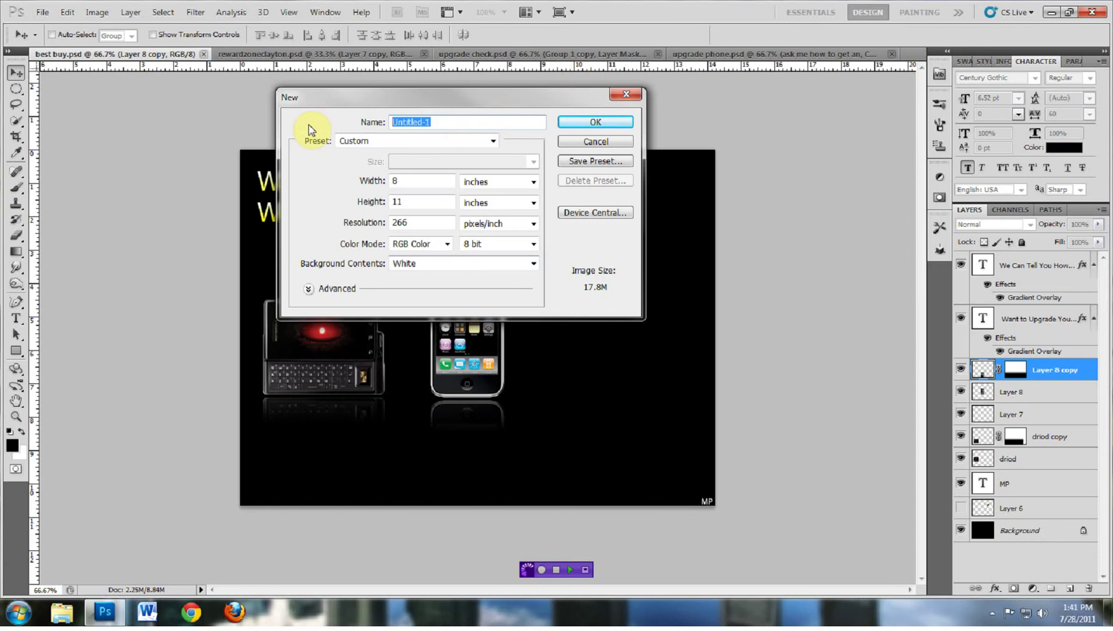
text(Reflection)
click(596, 124)
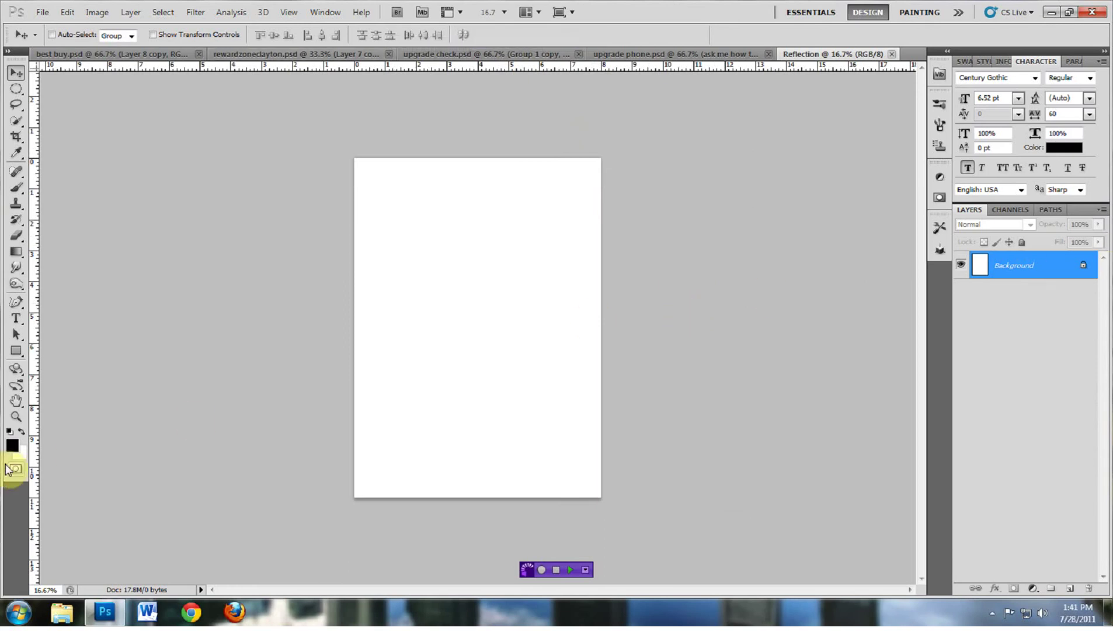
Fill the Background layer with the black foreground colour and check that colour in the Color Picker
key(d)
key(ctrl+z)
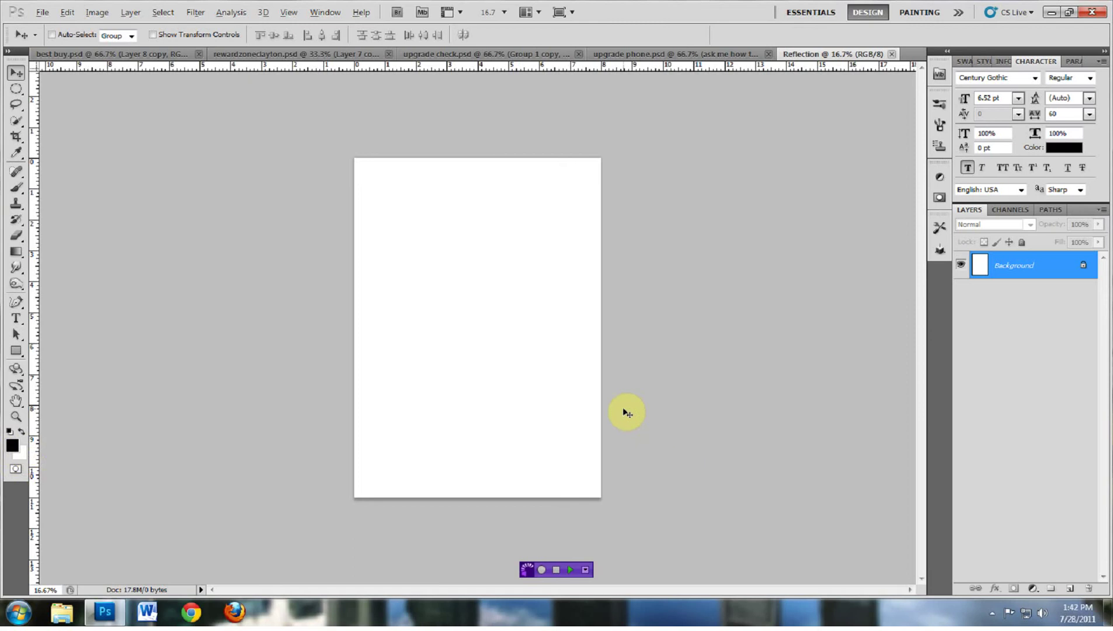
key(alt+BackSpace)
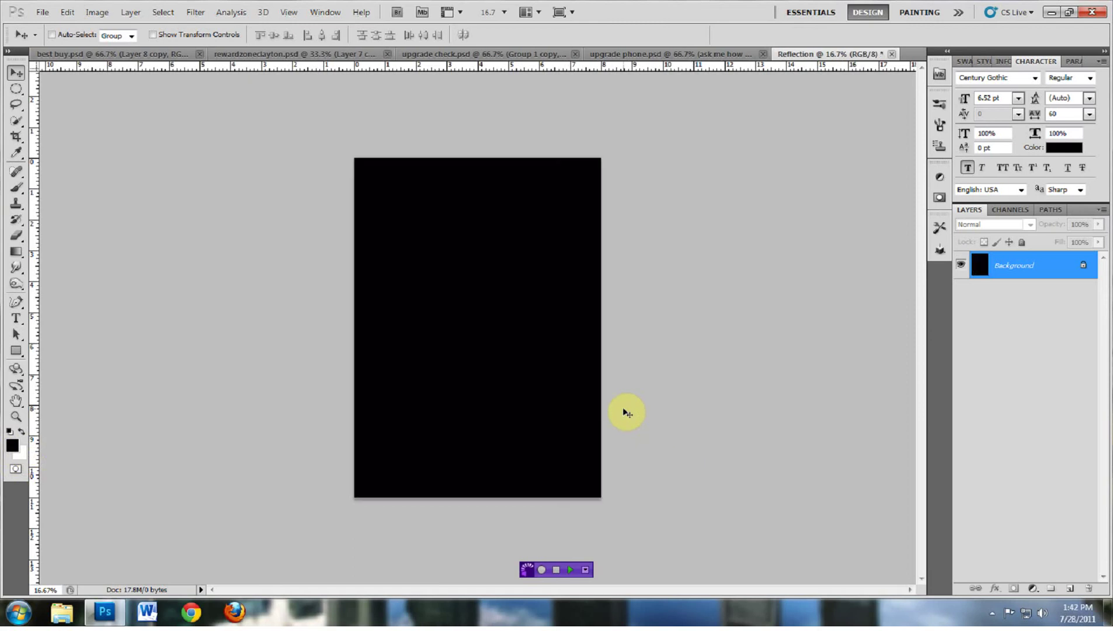
click(12, 445)
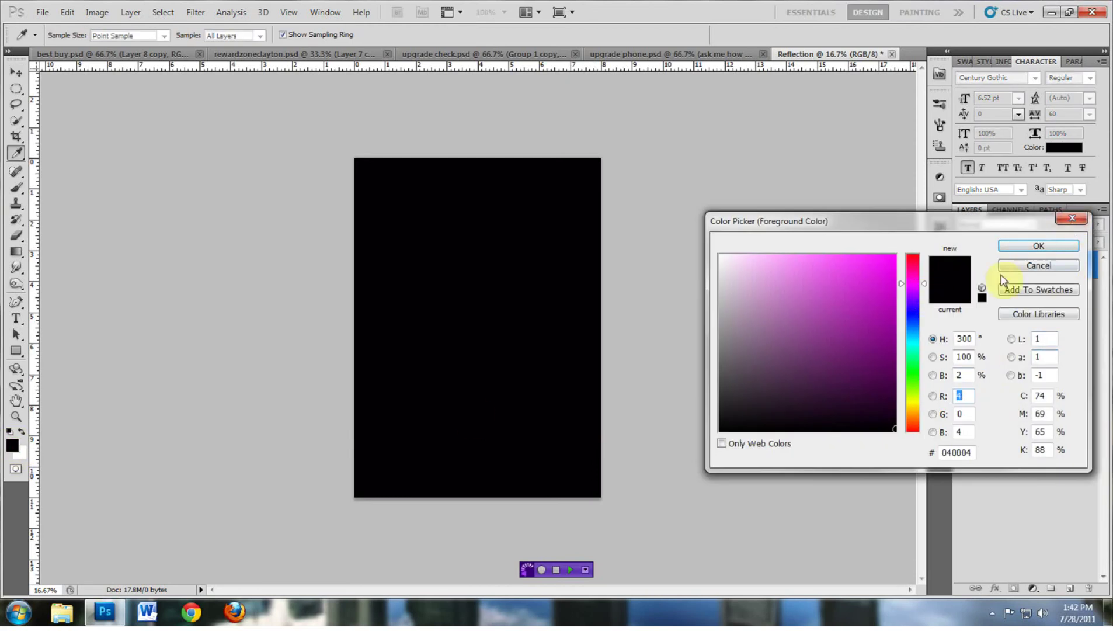
click(1072, 218)
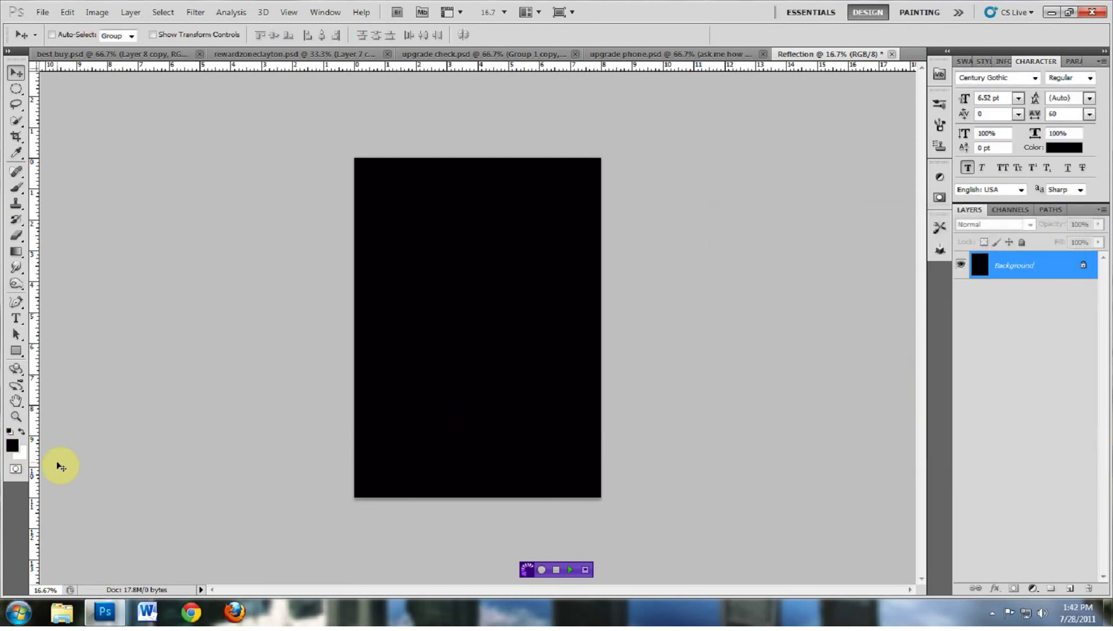
Refill the Background layer alternately with the white background colour and the black foreground colour, finishing with black
key(ctrl+BackSpace)
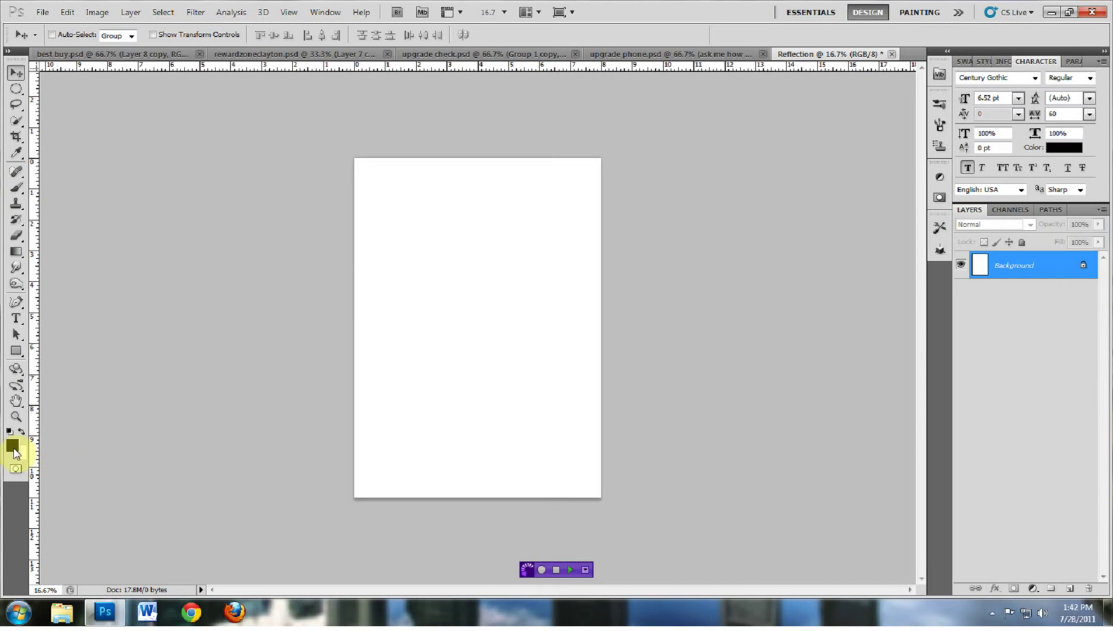
key(alt+BackSpace)
key(ctrl+BackSpace)
key(alt+BackSpace)
key(ctrl+BackSpace)
key(alt+BackSpace)
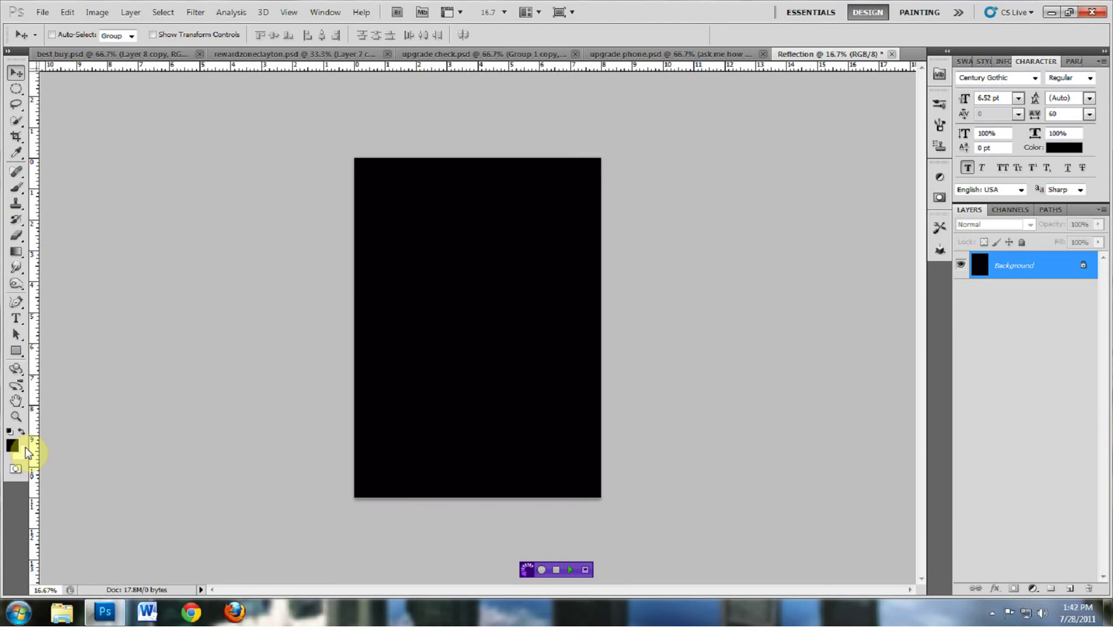
key(ctrl+BackSpace)
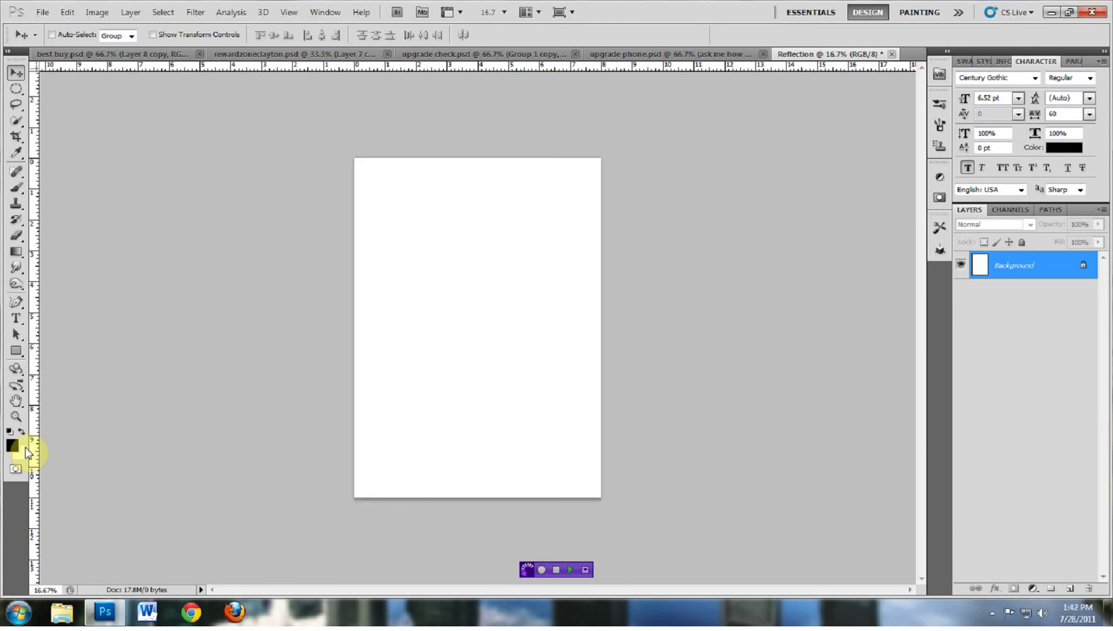
key(alt+BackSpace)
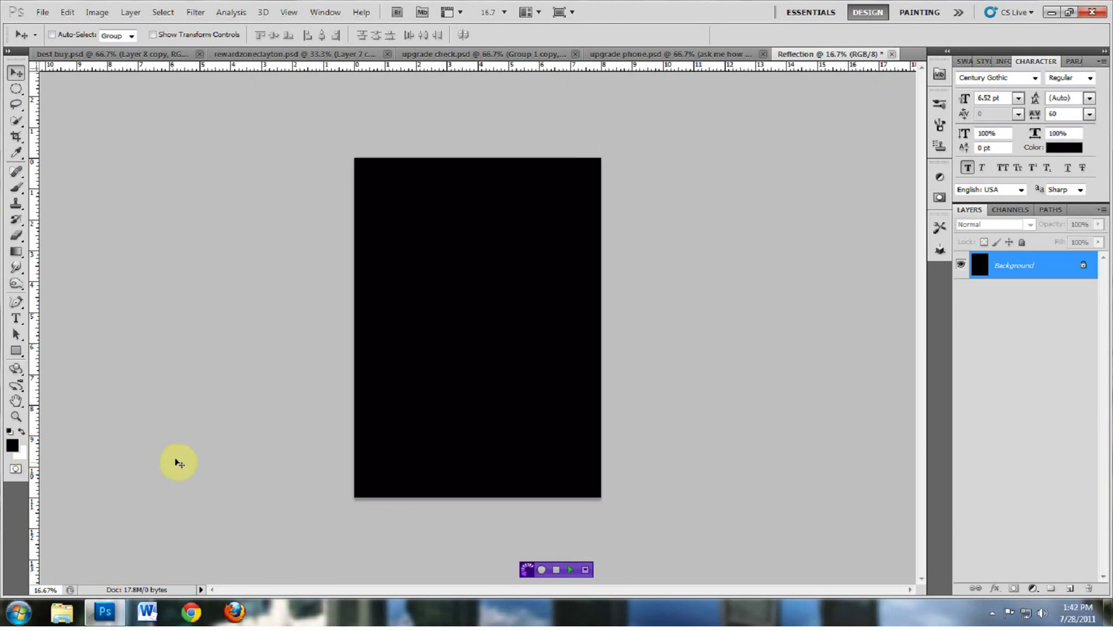
click(546, 571)
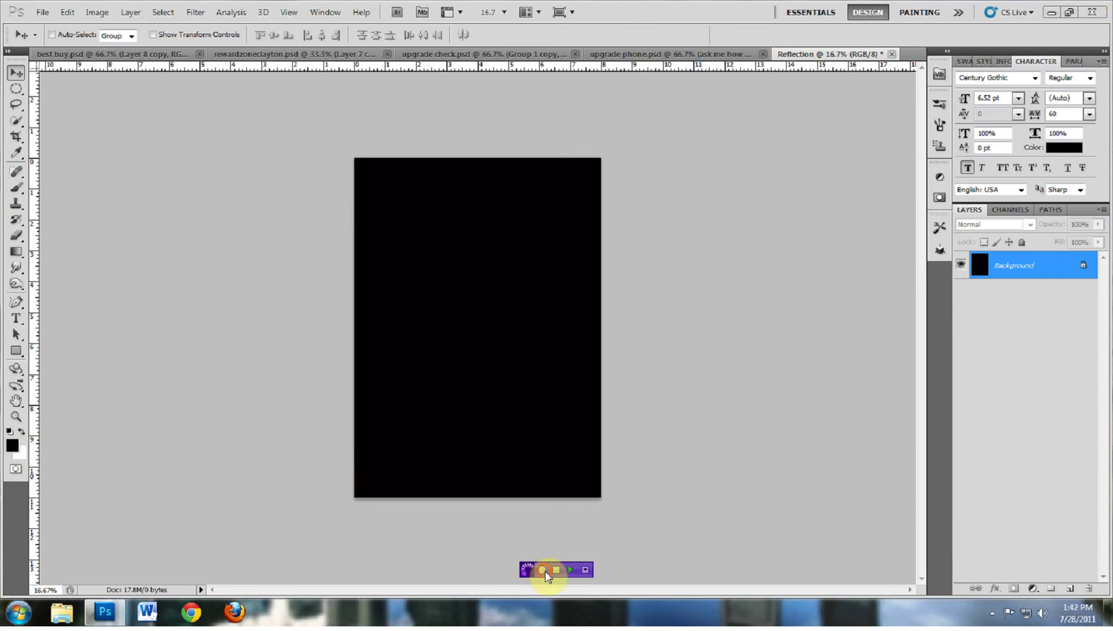
click(585, 570)
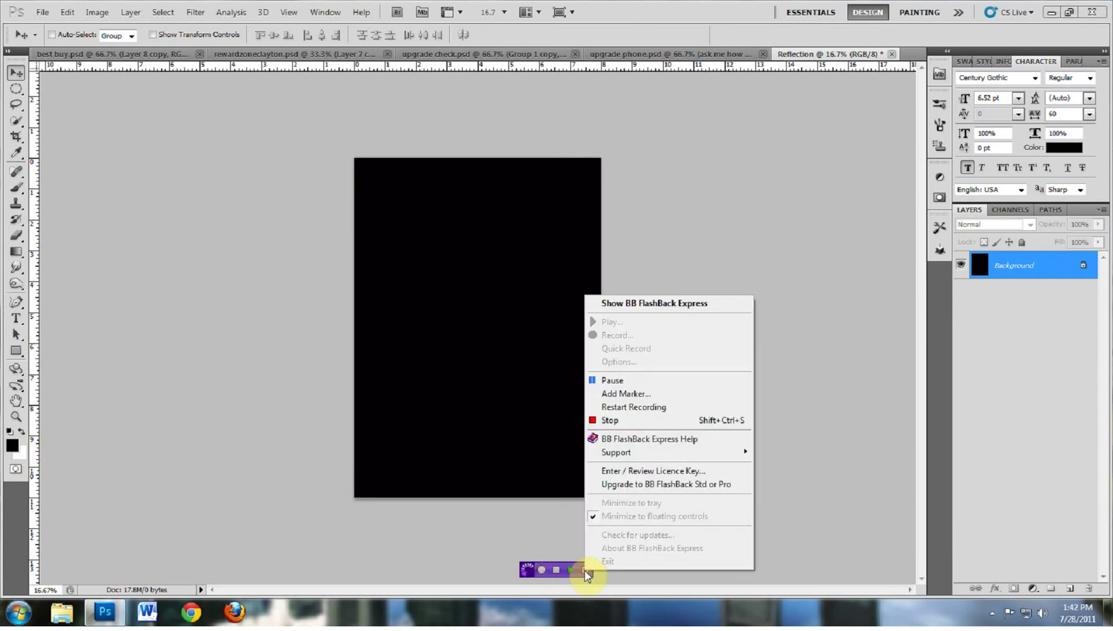
click(838, 424)
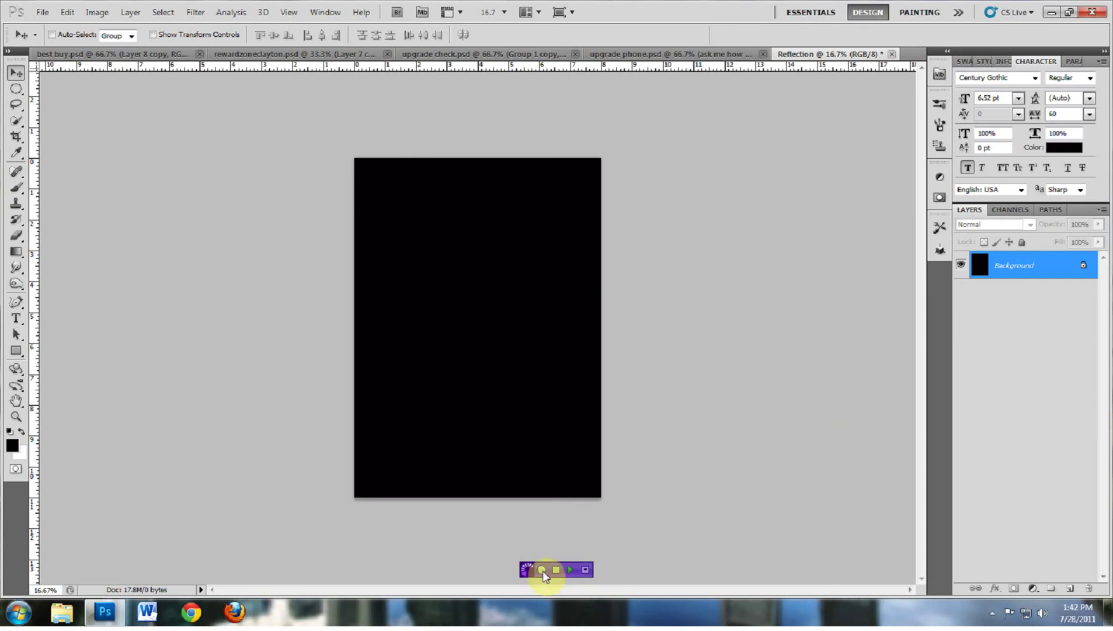
click(585, 569)
click(637, 307)
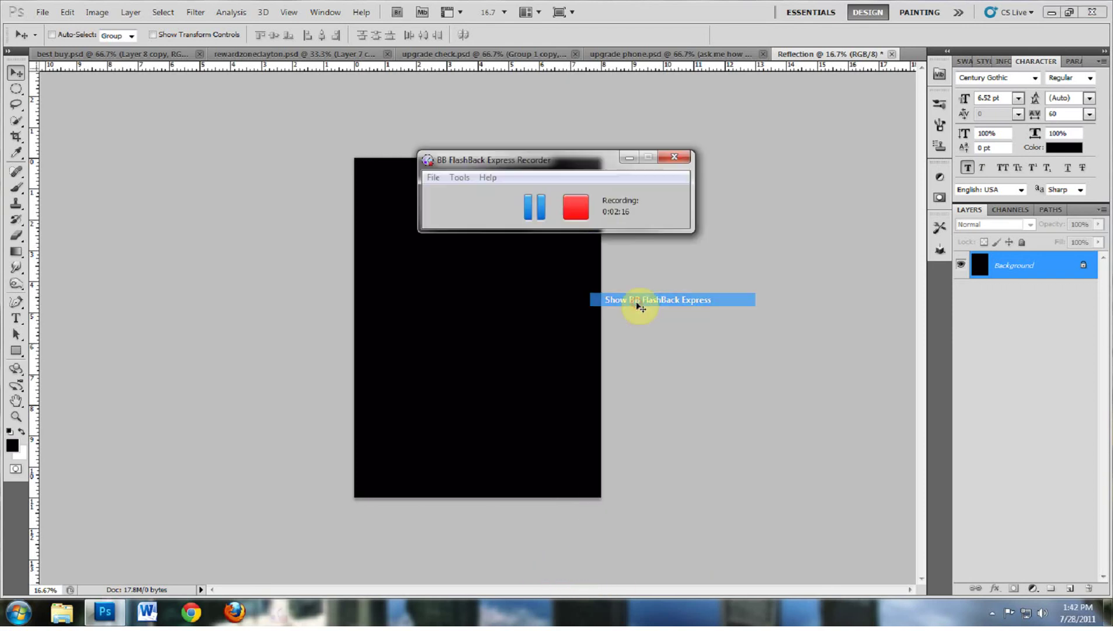
drag(561, 161, 975, 529)
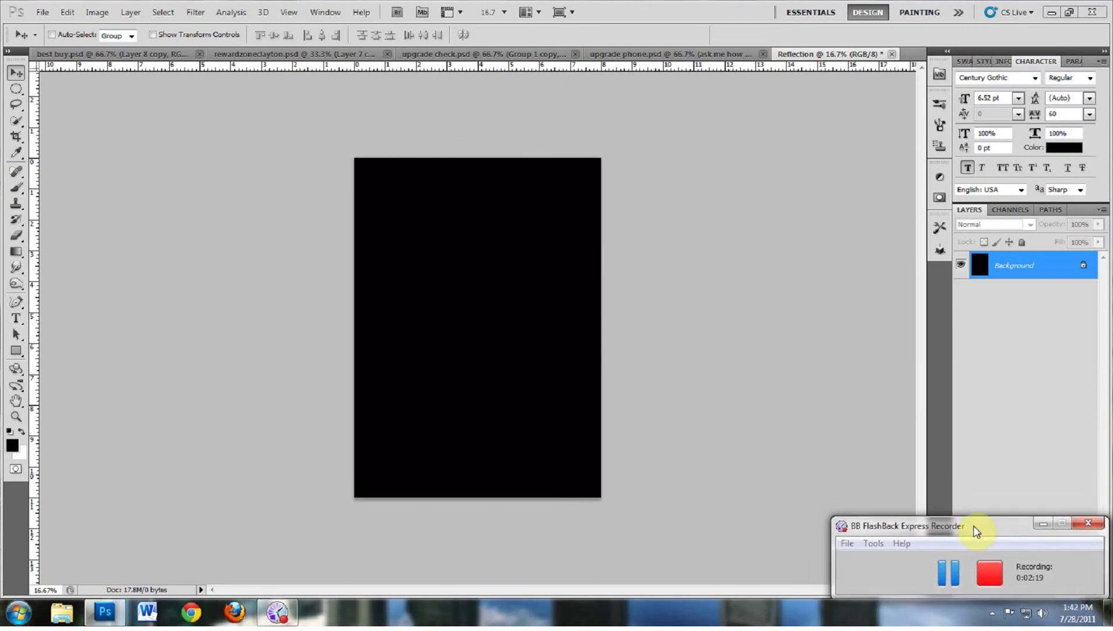
Activate the Type tool and swap the foreground and background colours, ending with white as the foreground
click(16, 319)
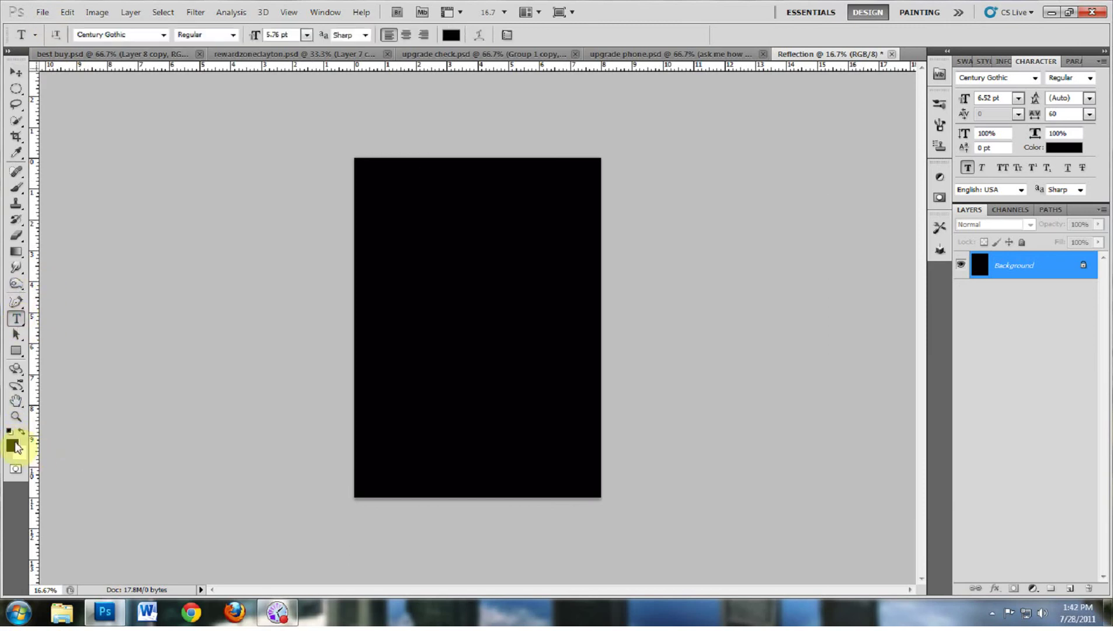
key(x)
key(x)
key(x)
key(x)
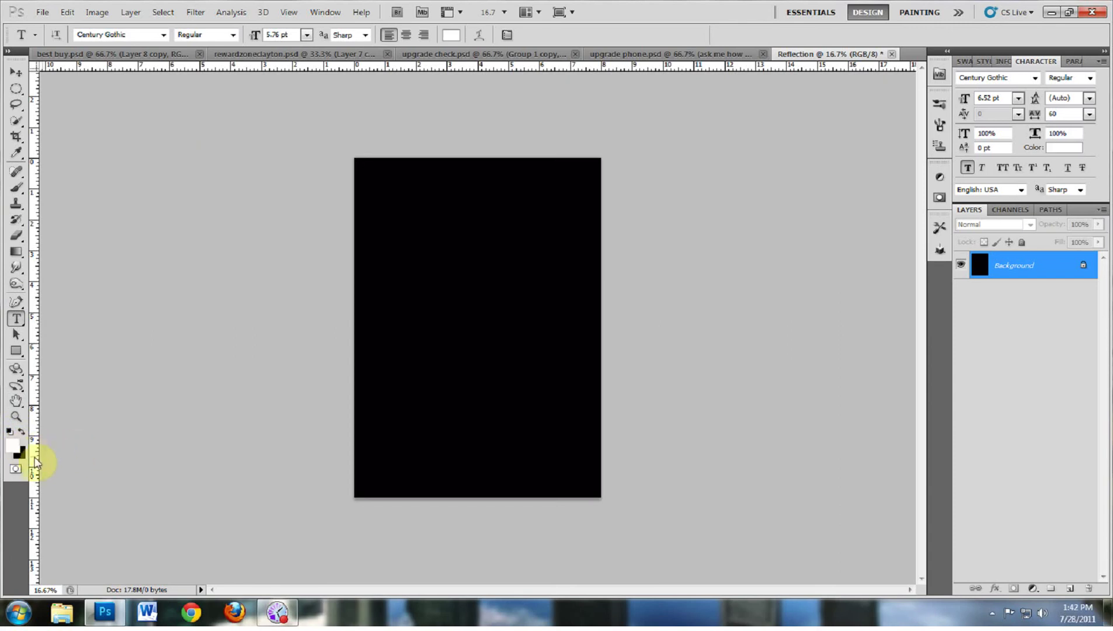
key(x)
key(x)
key(x)
key(x)
key(x)
key(x)
key(x)
key(x)
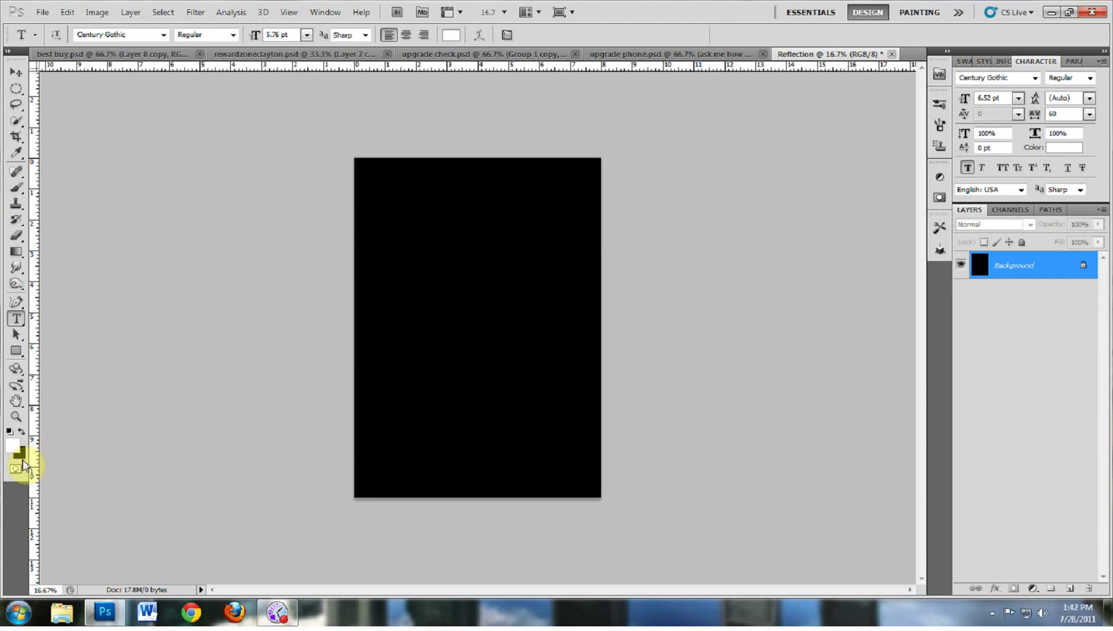
key(x)
key(x)
key(x)
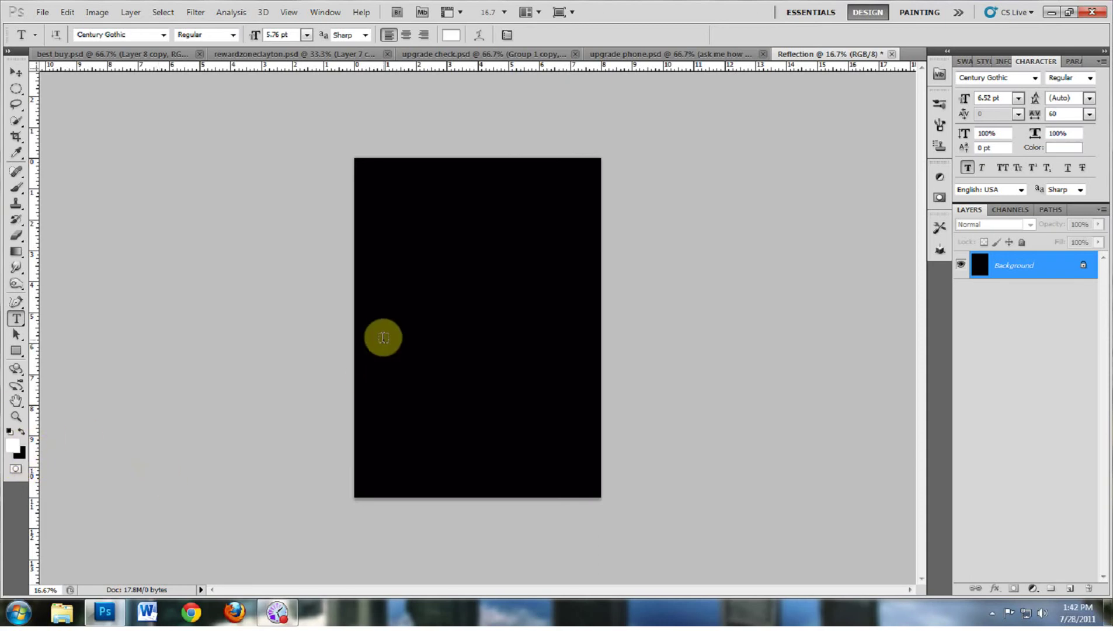
Add the white text YouTube near the left edge of the black canvas, slightly above its middle
click(385, 307)
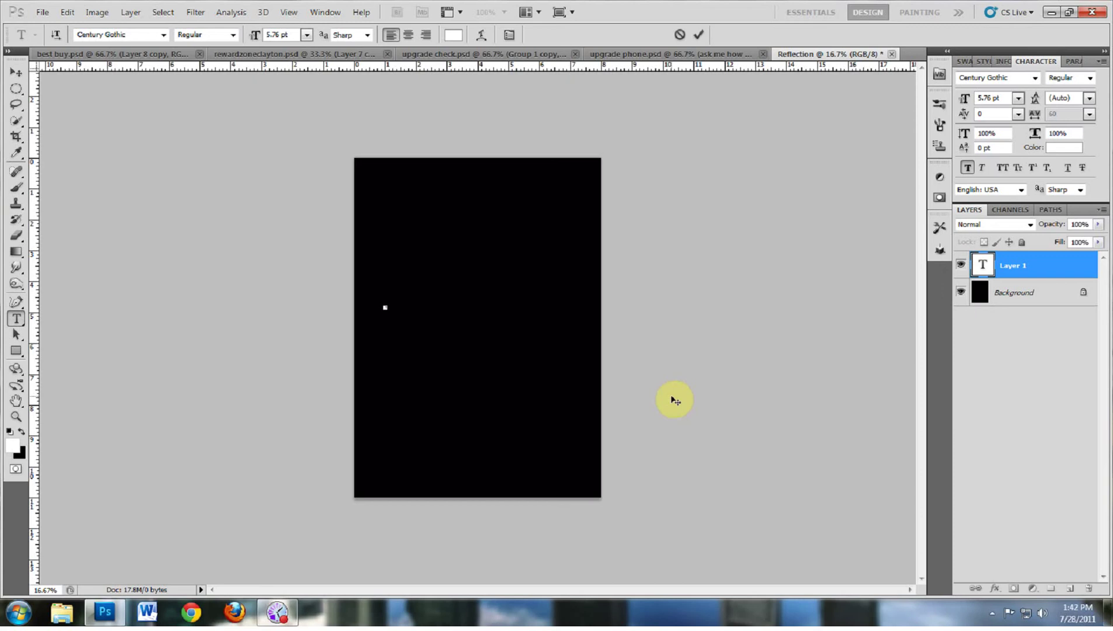
text(R)
click(17, 73)
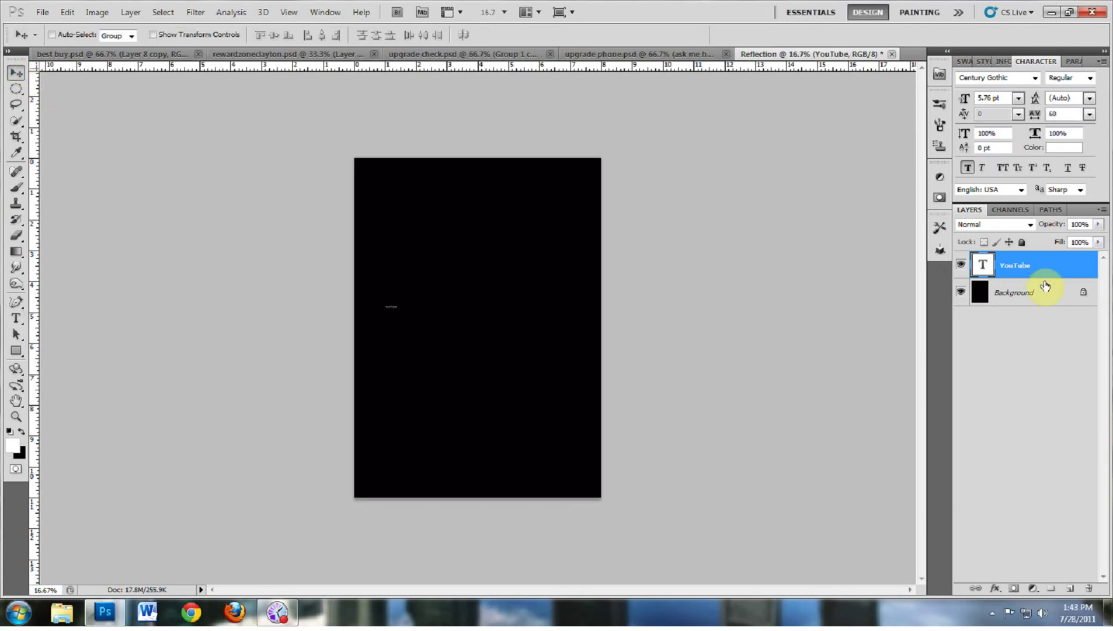
Set the font size of the YouTube text to 72 pt and commit the edit
double_click(983, 265)
click(305, 35)
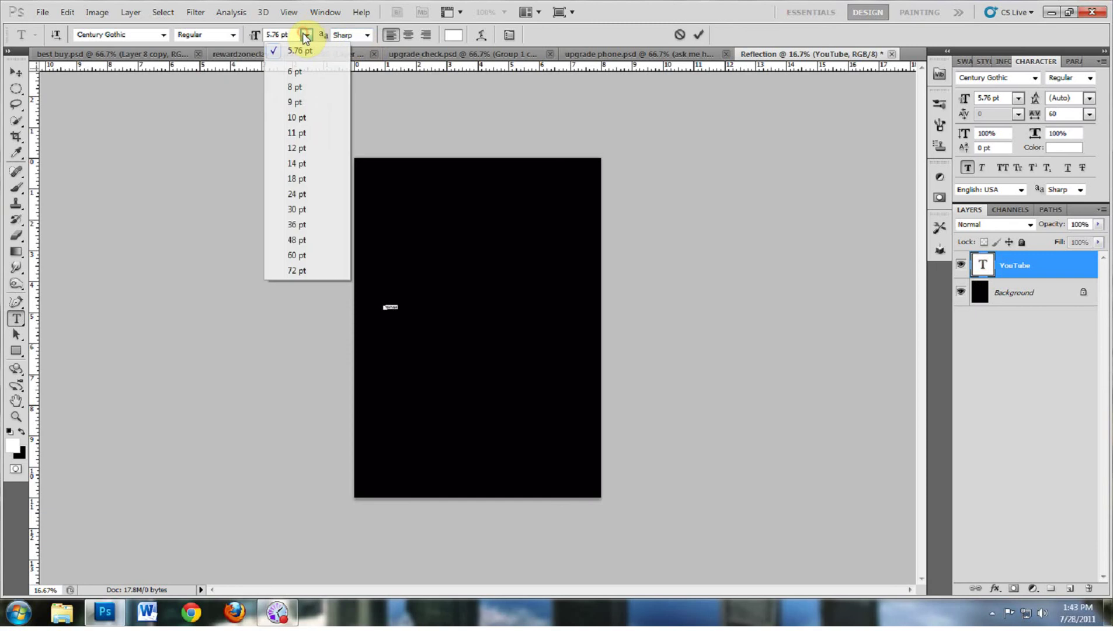
click(318, 269)
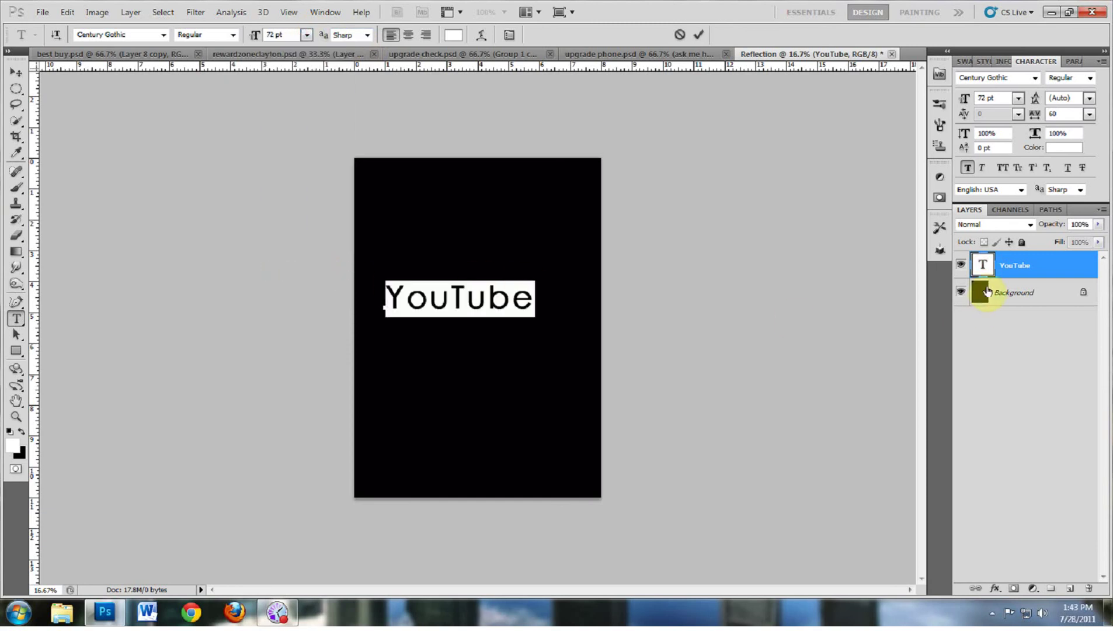
click(888, 333)
click(14, 75)
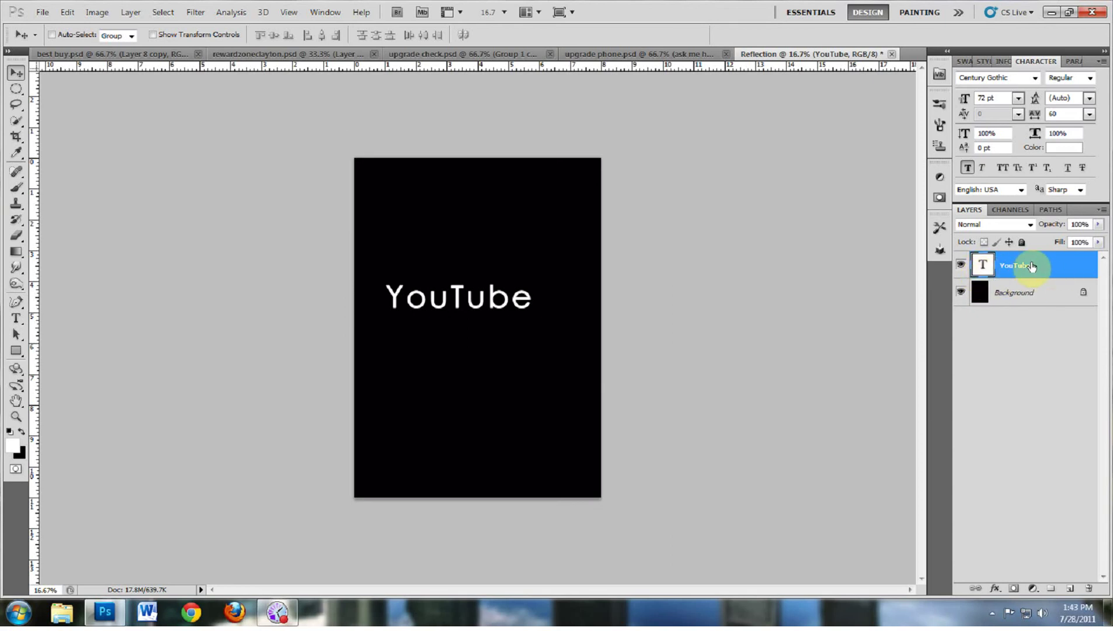
Set the font size of the YouTube text to 90 pt and move the text slightly upward on the canvas
double_click(983, 264)
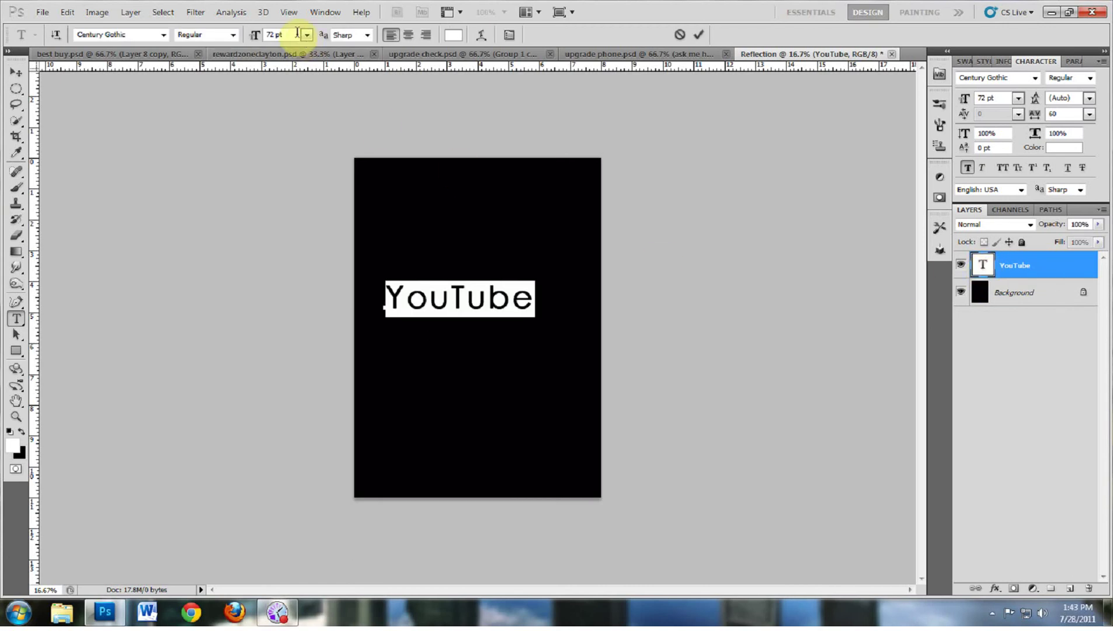
click(274, 35)
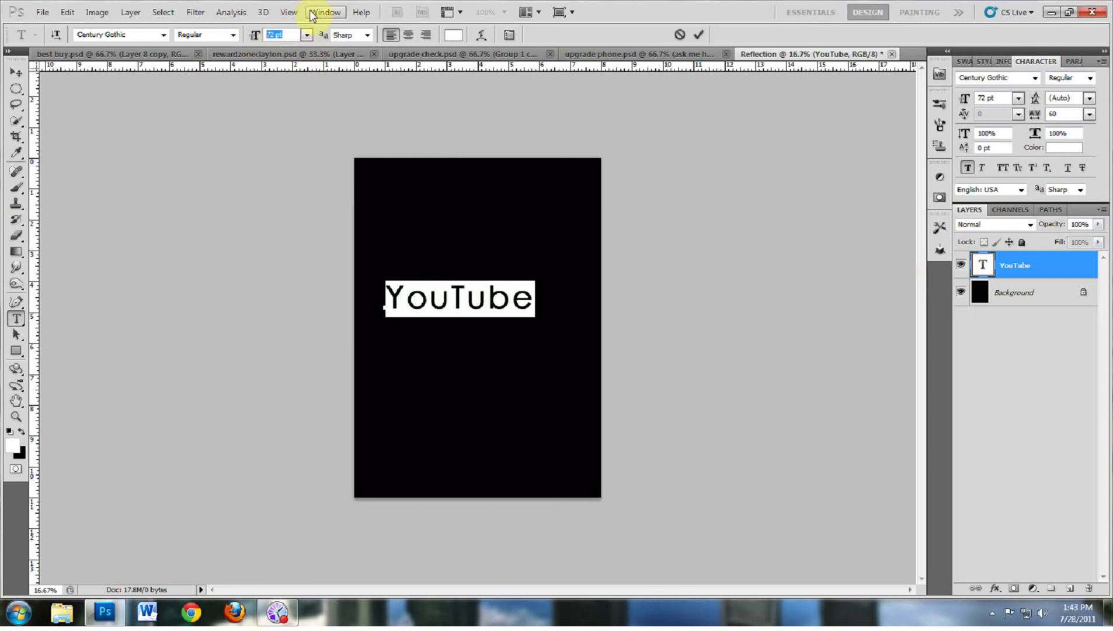
click(306, 35)
click(299, 37)
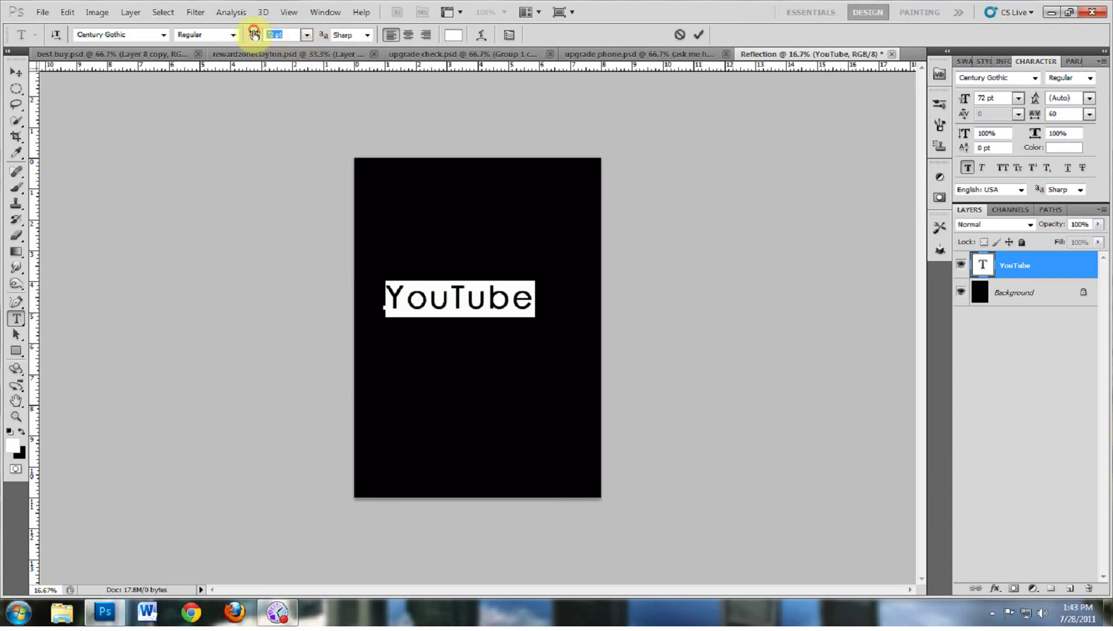
text(100)
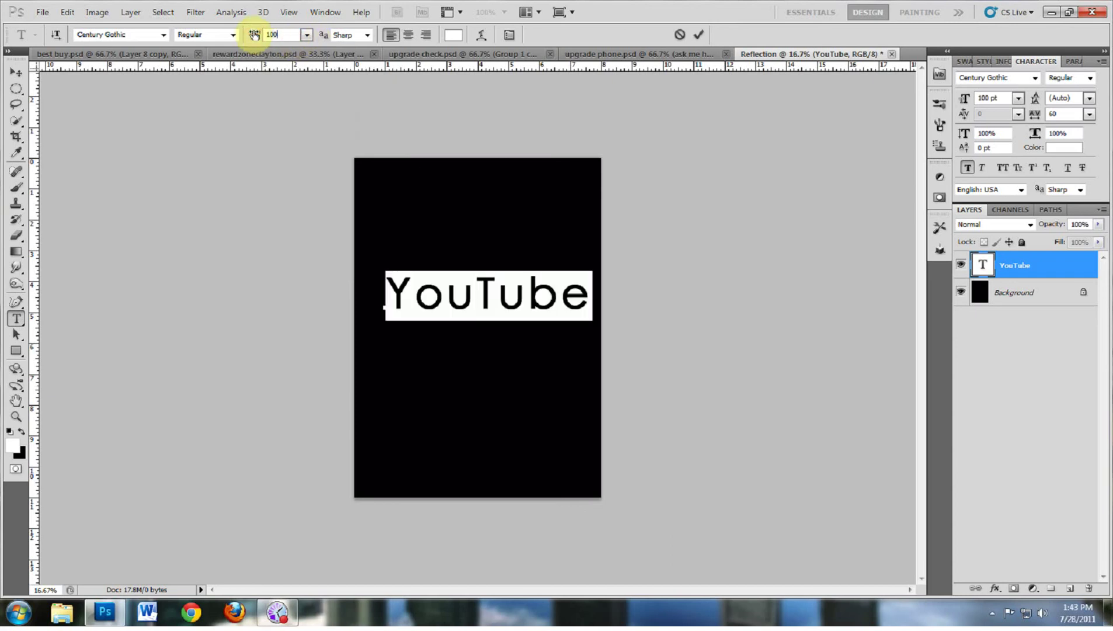
drag(289, 35, 267, 32)
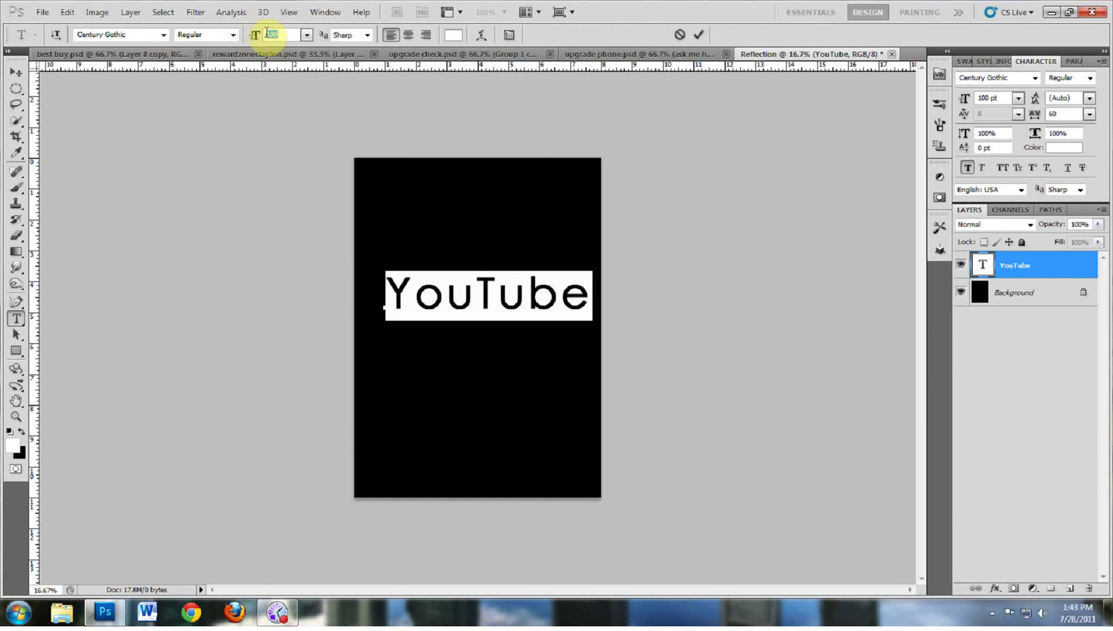
text(55)
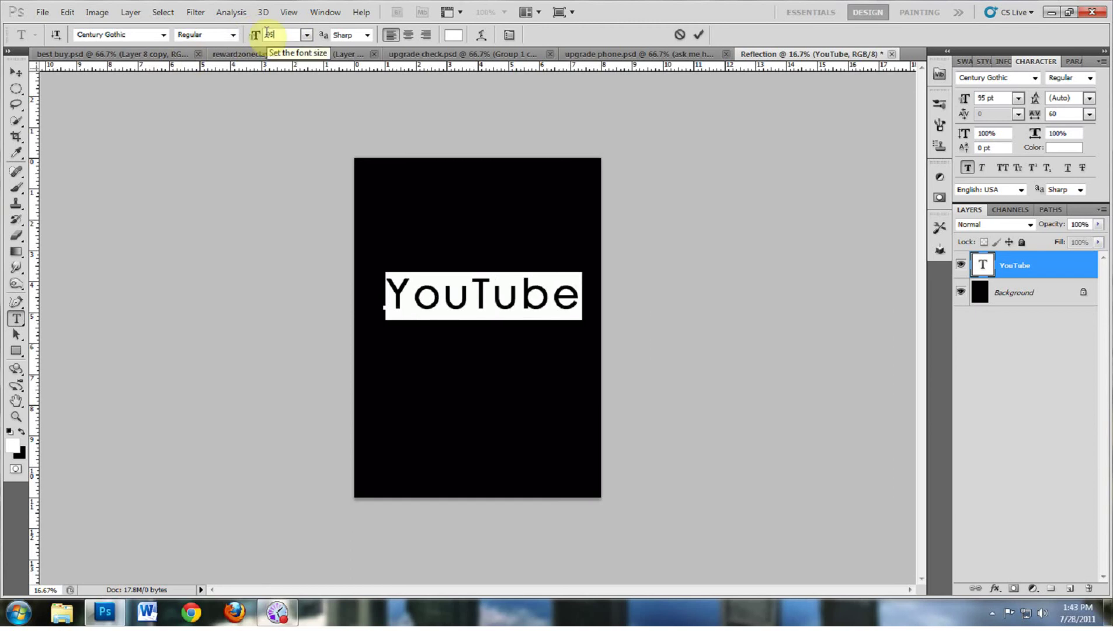
key(BackSpace)
text(0)
click(15, 72)
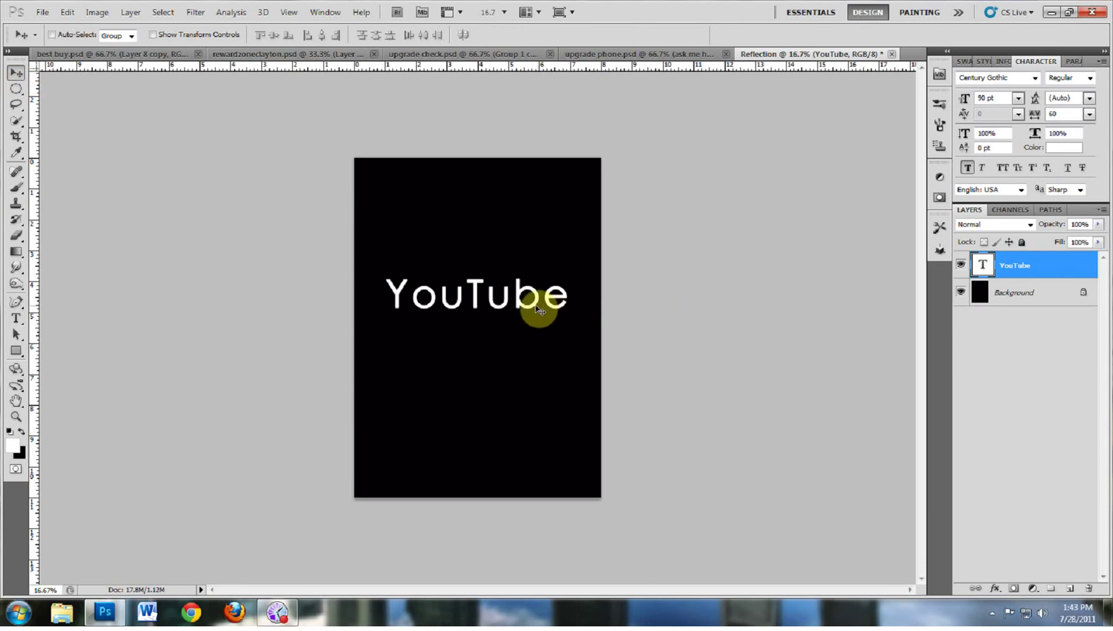
drag(538, 310, 538, 294)
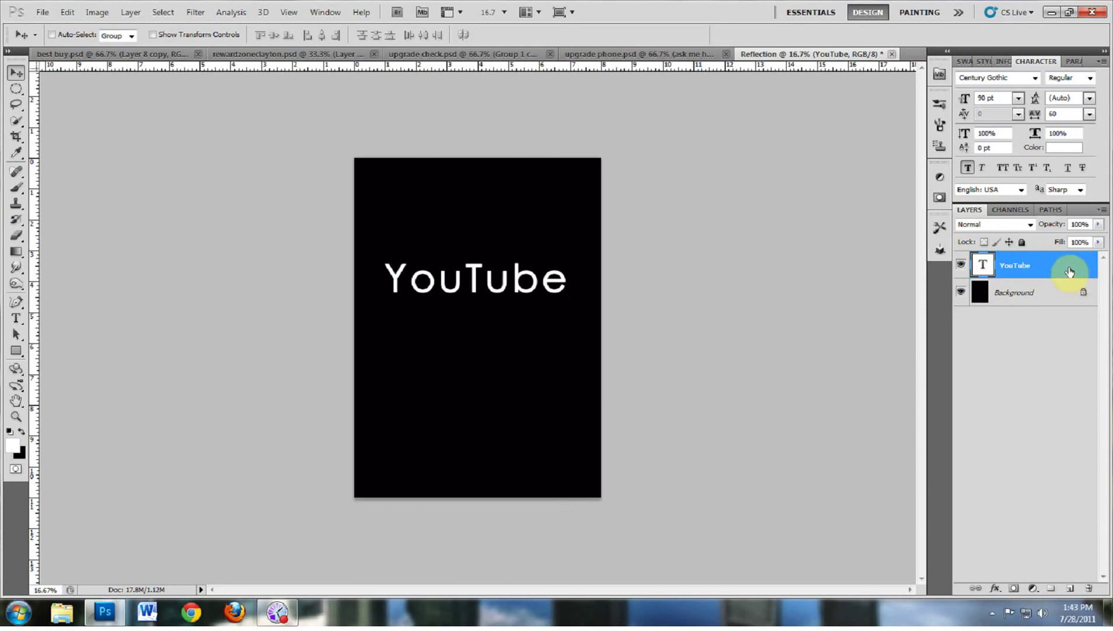
Duplicate the YouTube text layer and rename the duplicate Copy
drag(1069, 270, 1072, 588)
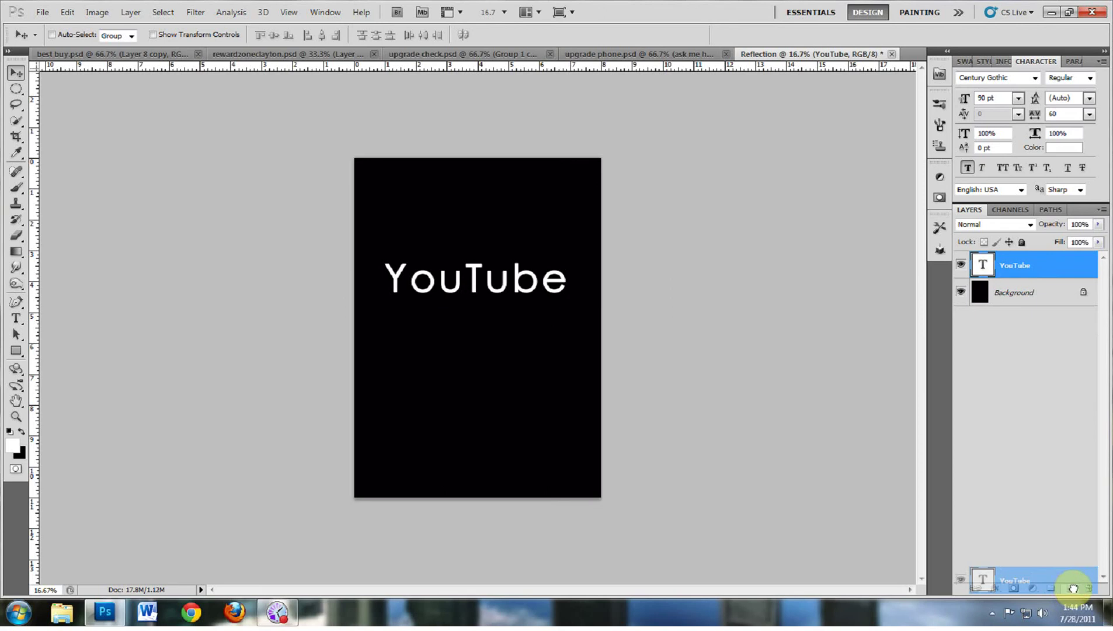
drag(1074, 588, 1073, 588)
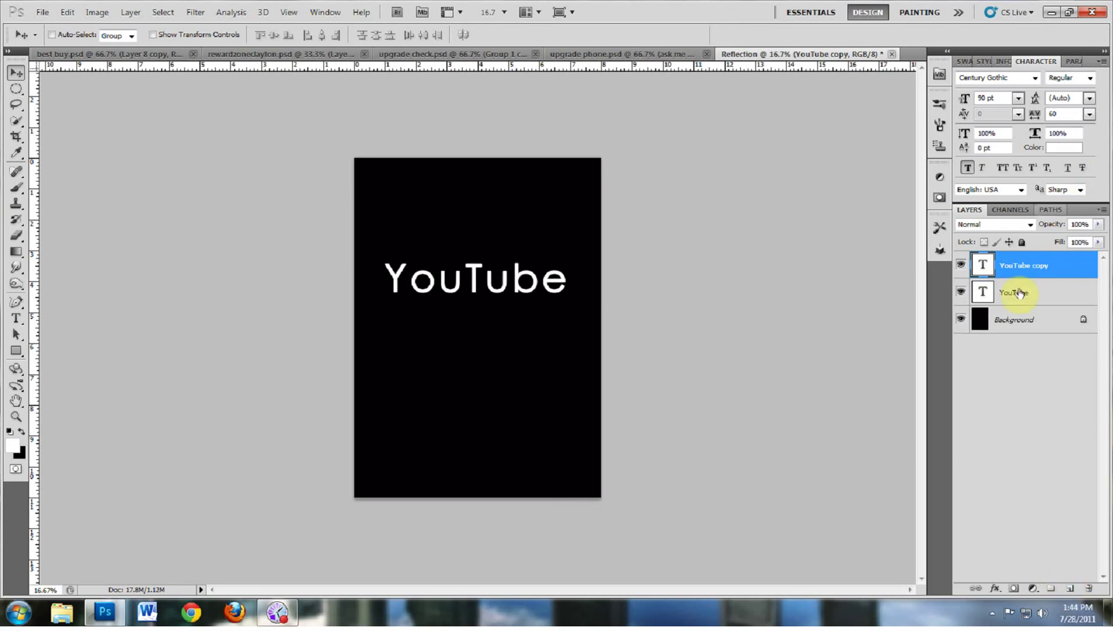
double_click(1026, 266)
text(Copy)
click(1054, 377)
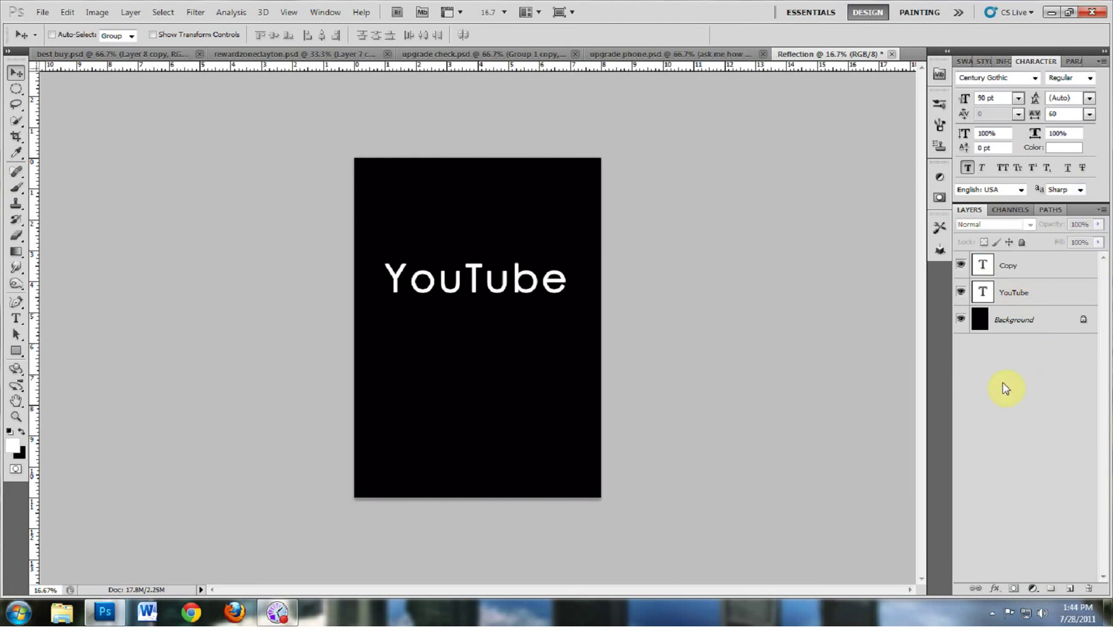
Select the Copy text layer for moving
click(518, 284)
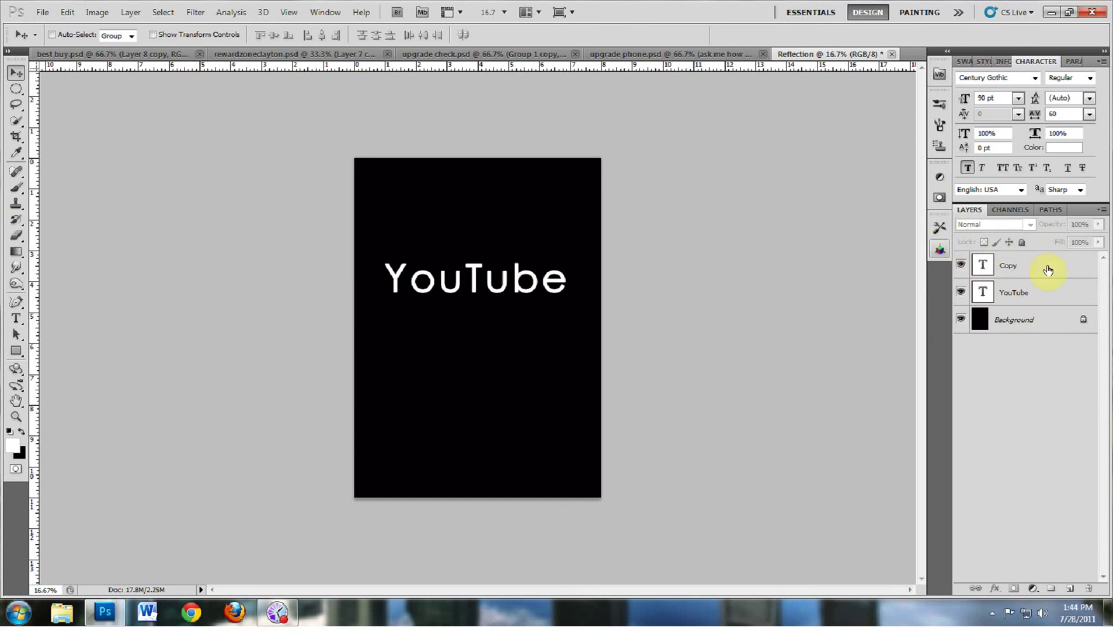
click(422, 276)
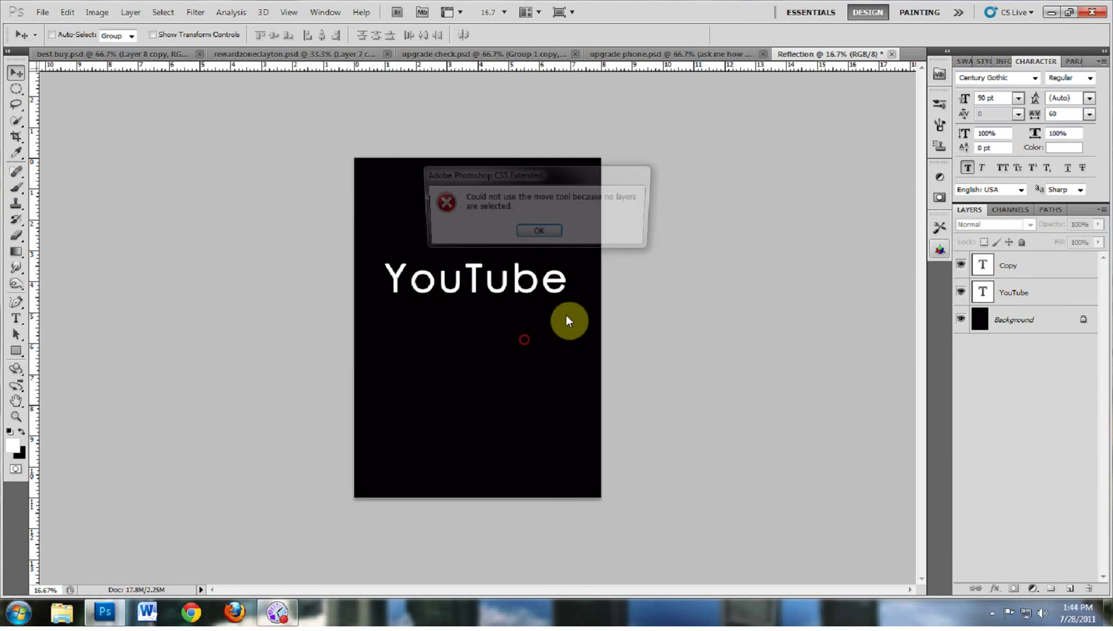
click(533, 234)
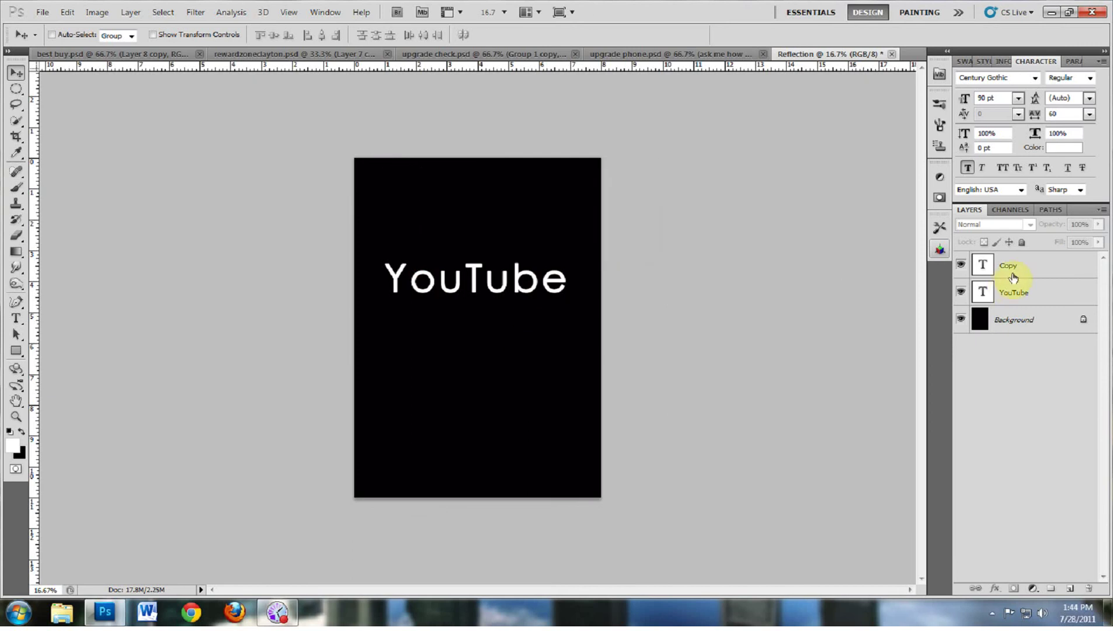
click(1049, 272)
Try moving the Copy text to different distances below the original text and undo each move
drag(536, 292, 535, 323)
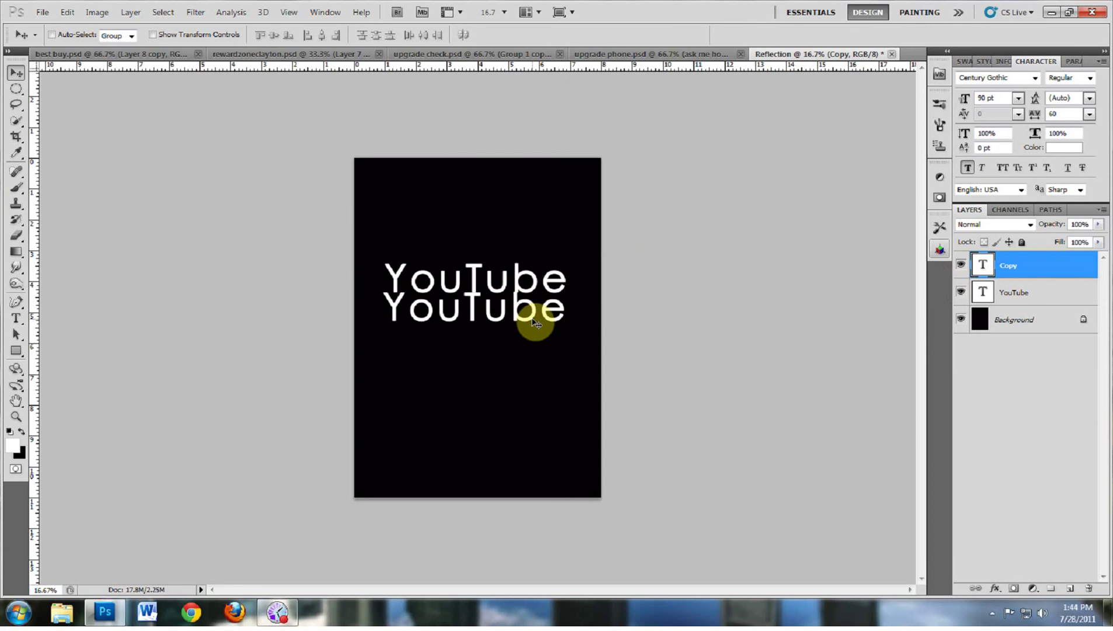
key(ctrl+z)
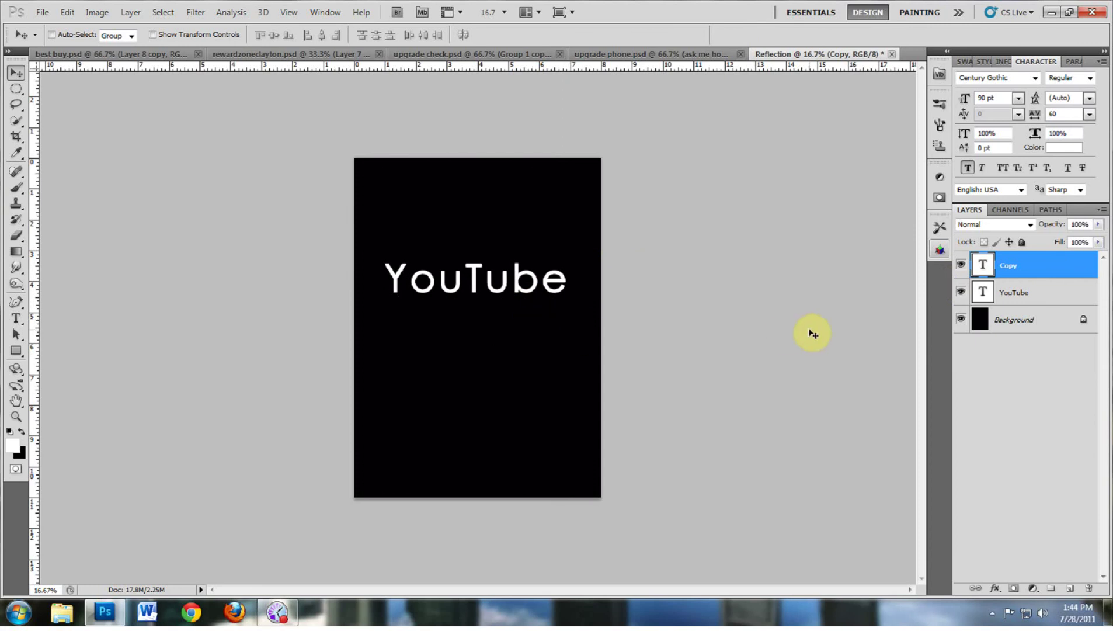
drag(527, 279, 539, 378)
key(ctrl+z)
key(ctrl+z)
key(ctrl+z)
key(ctrl+z)
key(ctrl+z)
drag(475, 279, 472, 442)
key(ctrl+z)
drag(498, 273, 501, 381)
key(ctrl+z)
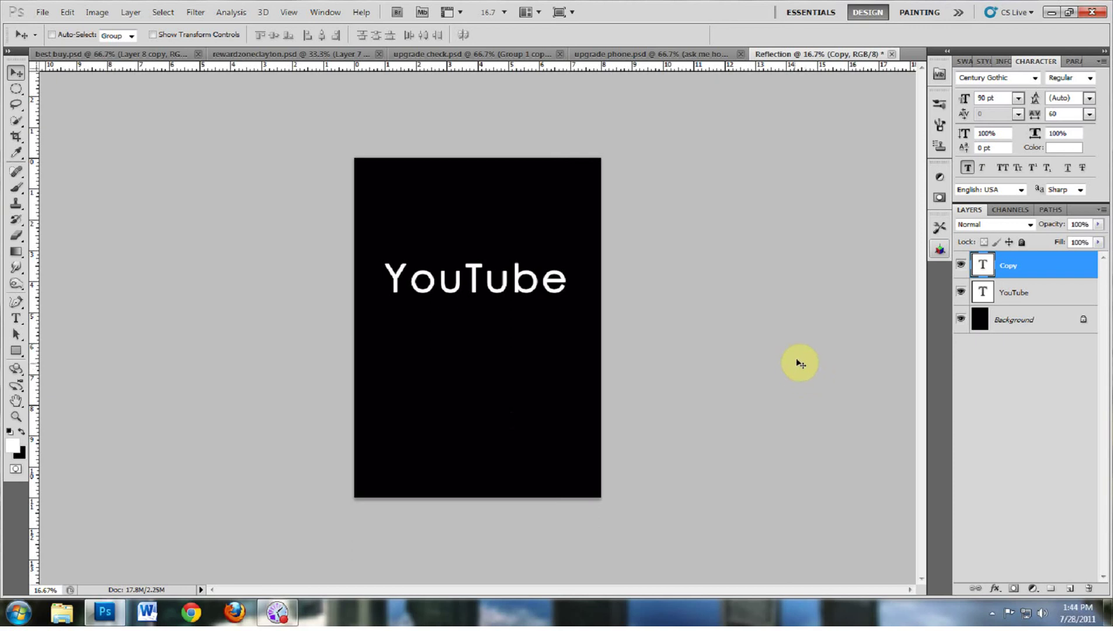
mouse_move(504, 299)
mouse_down()
mouse_move(503, 329)
mouse_move(499, 288)
mouse_move(510, 298)
mouse_up()
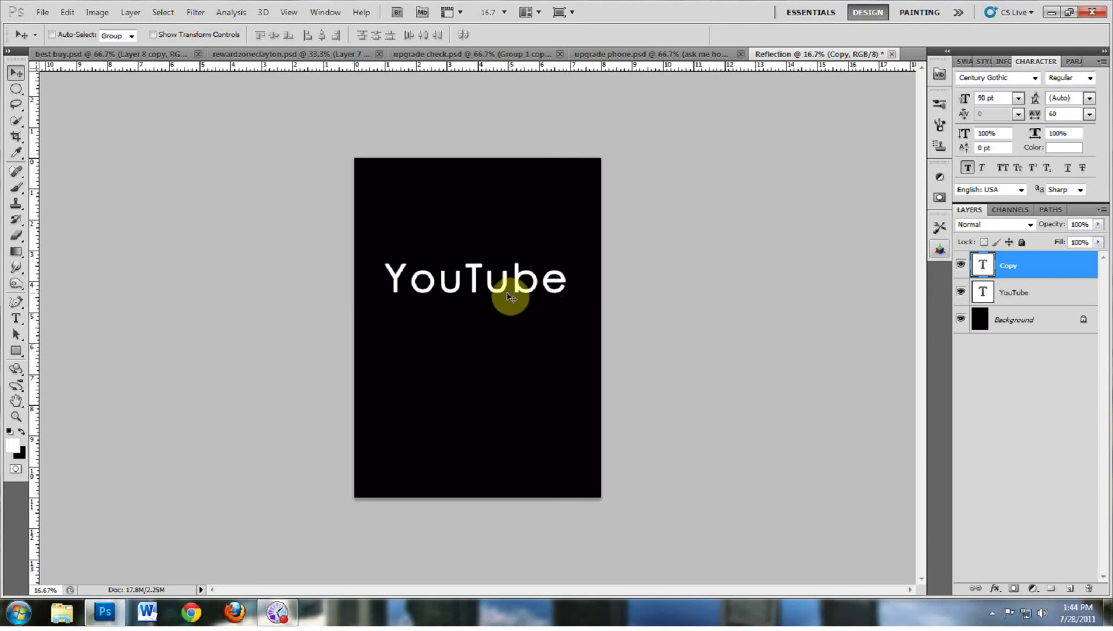
Flip the Copy text layer vertically
click(70, 12)
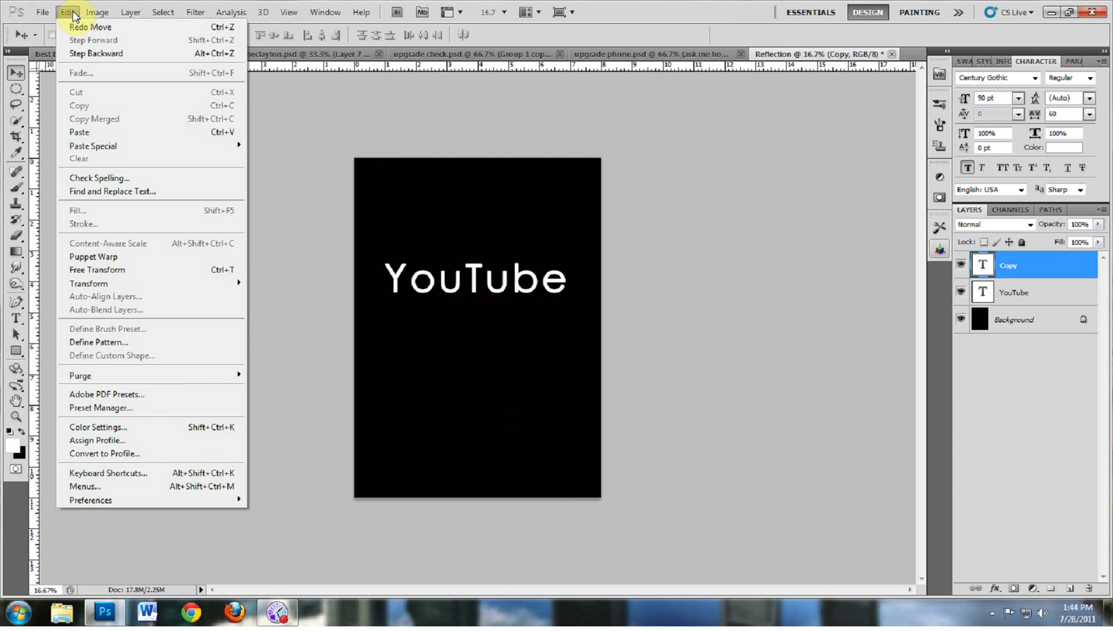
key(Right)
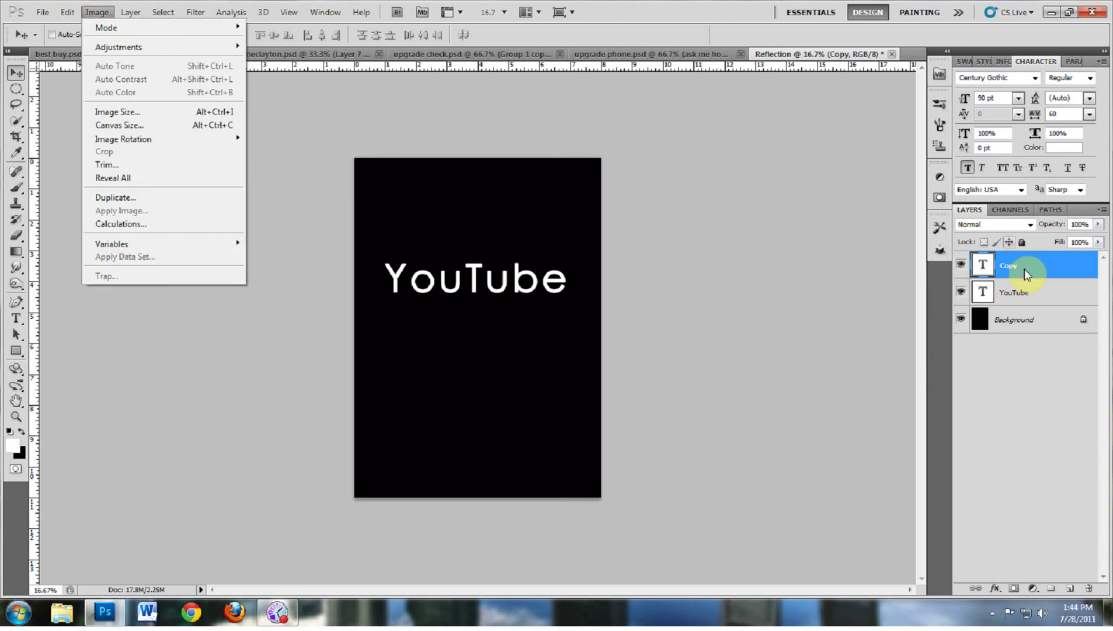
mouse_move(96, 29)
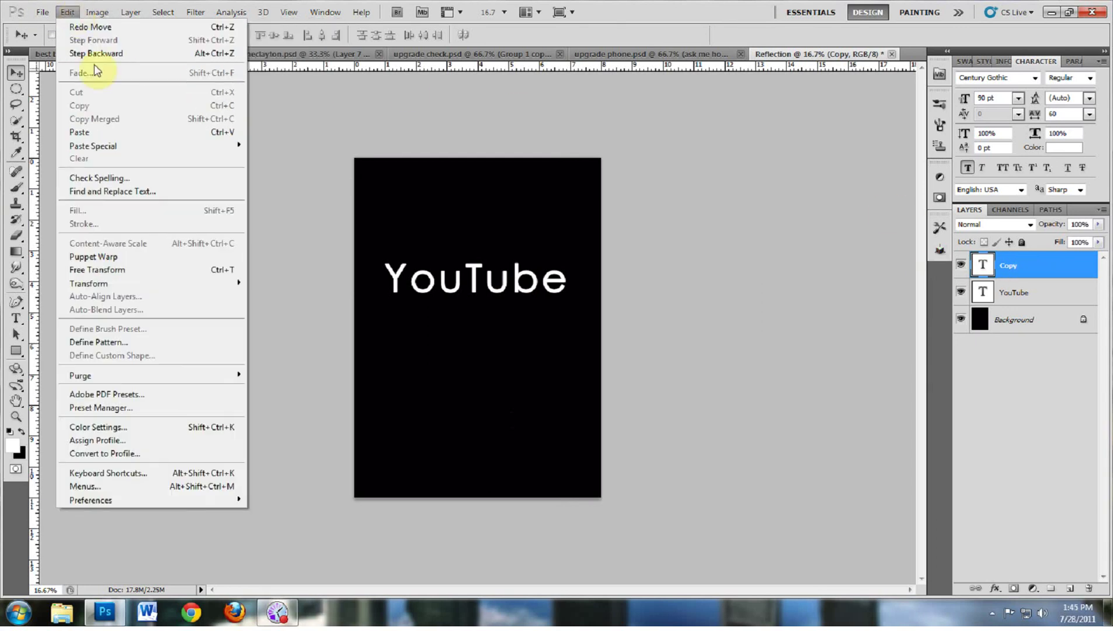
mouse_move(164, 283)
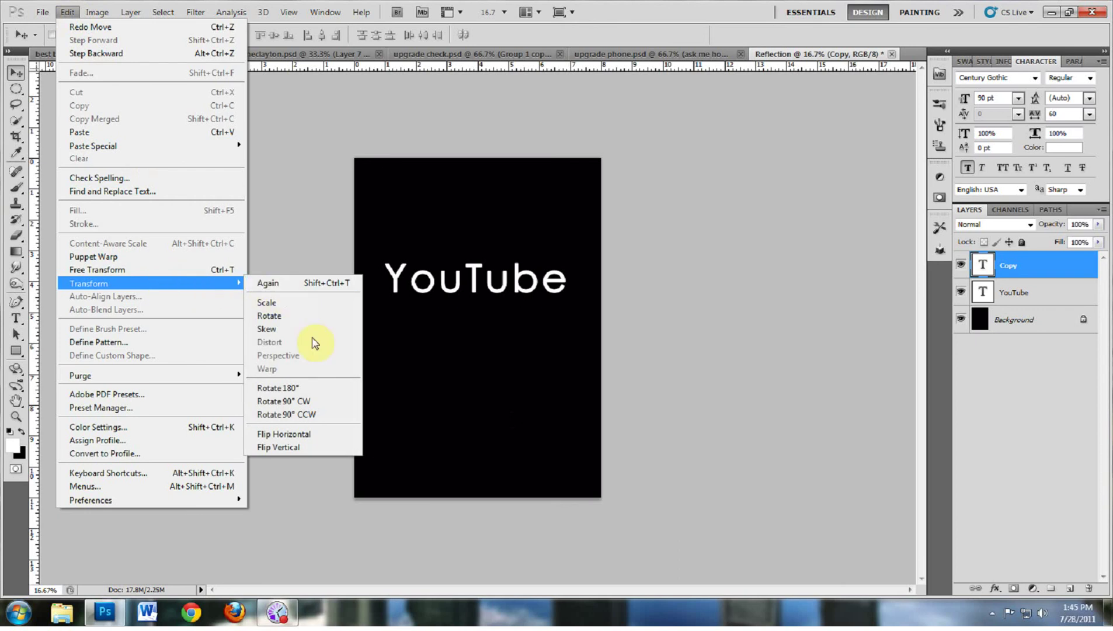
click(326, 447)
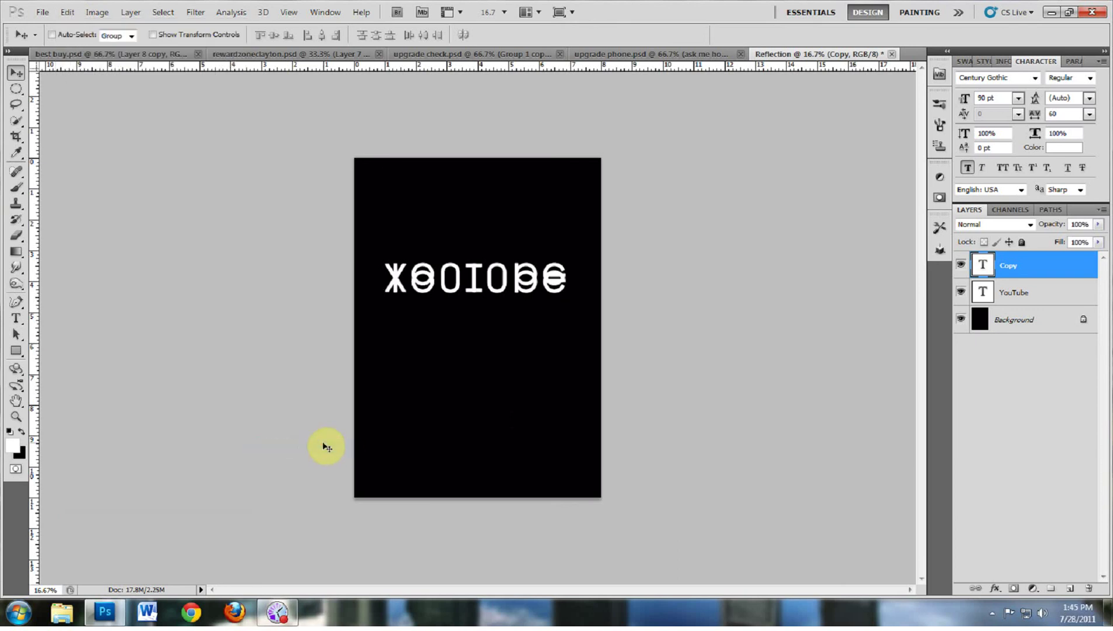
Move the flipped Copy text straight down beneath the original YouTube text and nudge it close to the baseline
drag(474, 288, 474, 325)
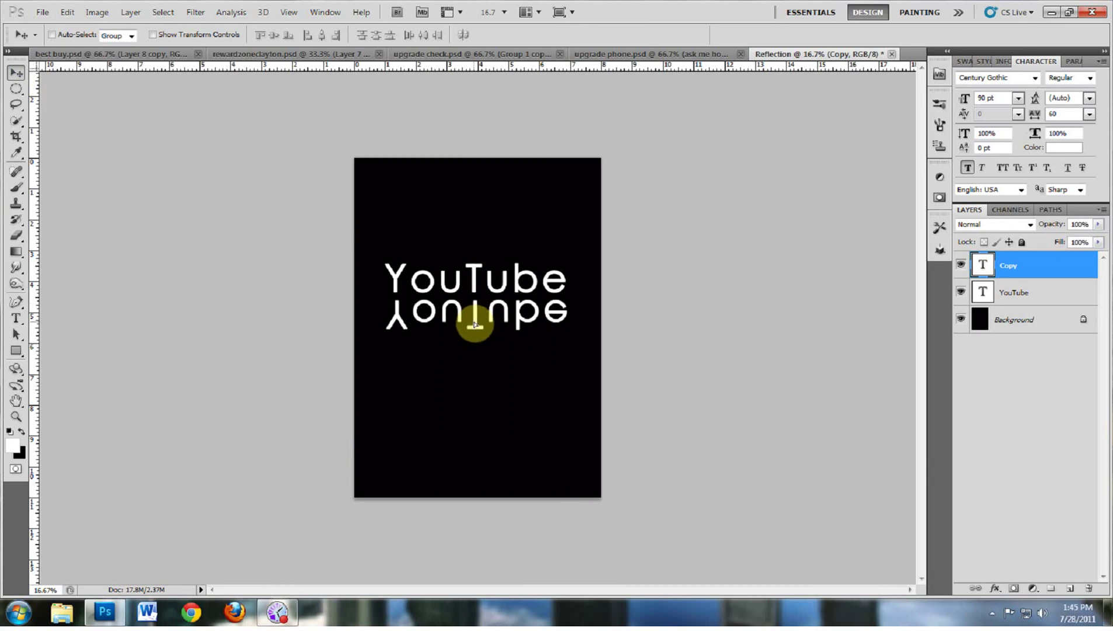
key(shift+Up)
key(shift+Up)
key(shift+Up)
key(shift+Up)
key(shift+Up)
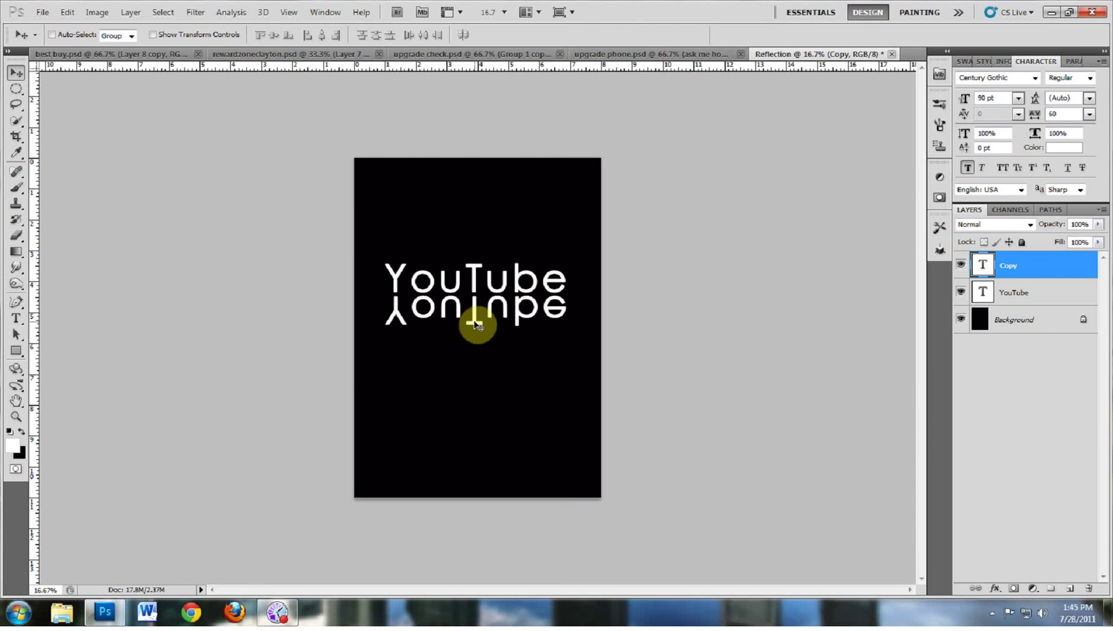
key(Up)
key(Up)
key(Up)
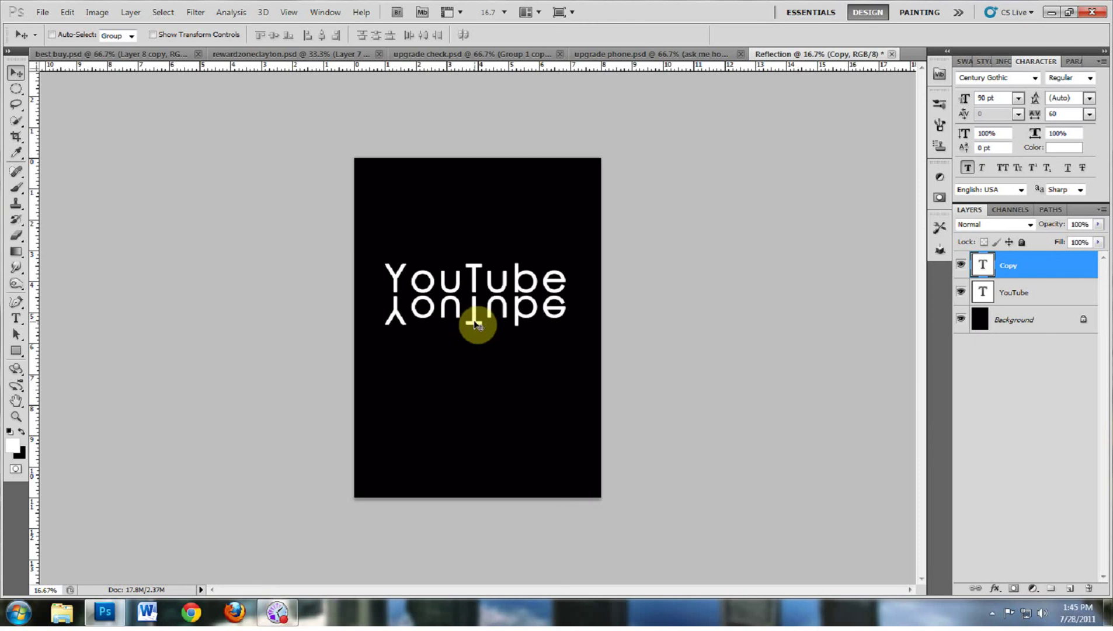
key(Down)
key(Down)
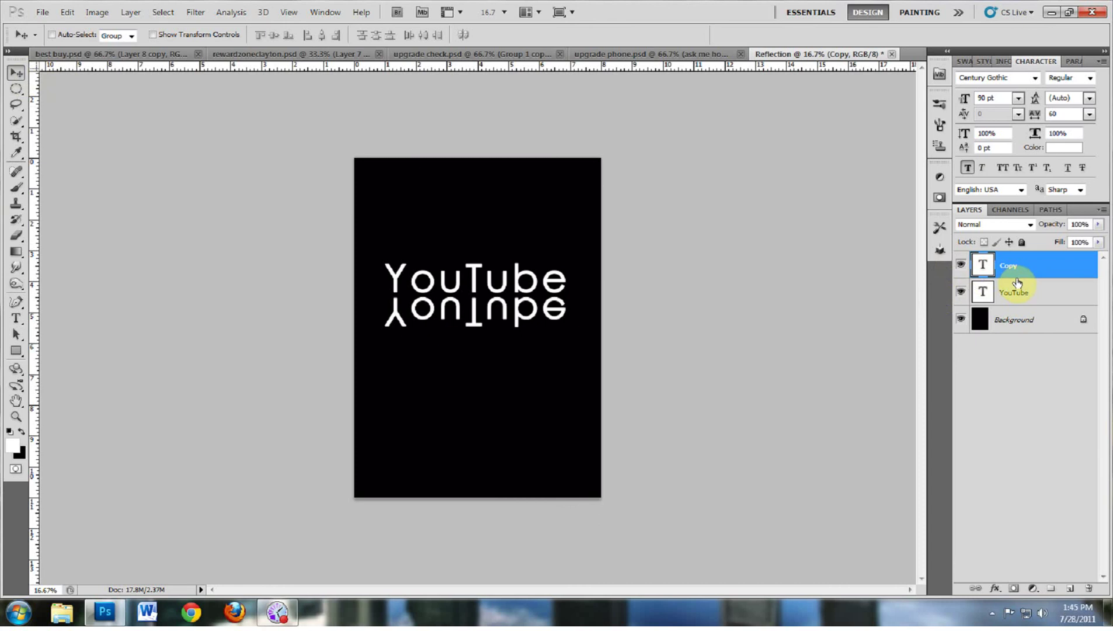
Fine-tune the vertical position of the flipped Copy text, leaving a narrow gap below the original text
click(1015, 590)
key(Down)
key(Down)
key(Down)
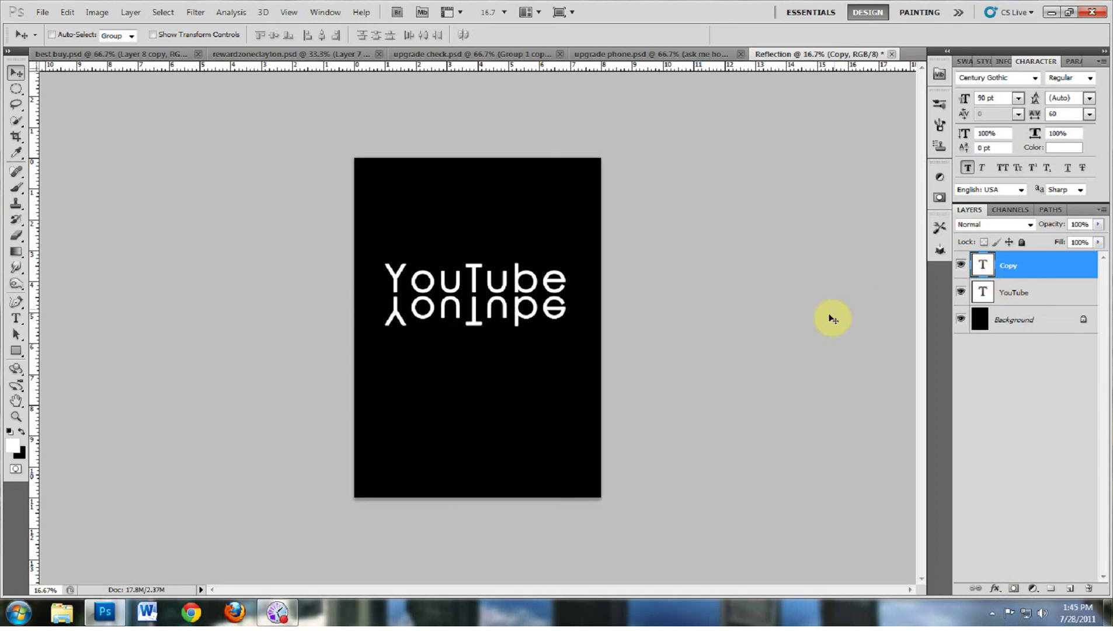
key(Up)
key(Up)
key(Down)
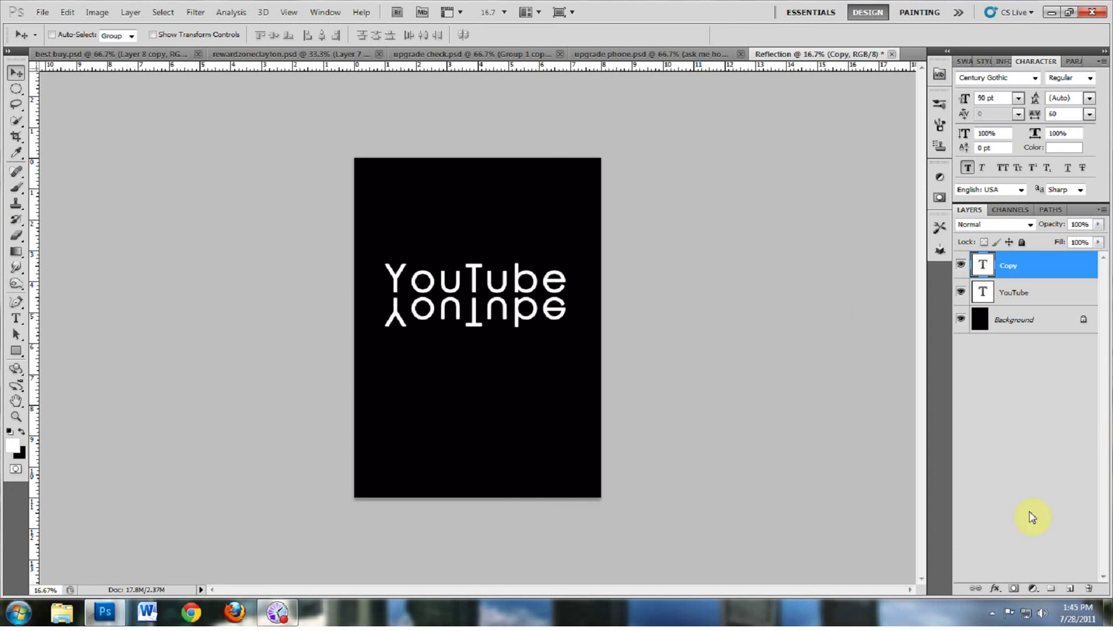
Add a layer mask to the Copy layer and activate the Gradient tool with black as the foreground colour
click(1012, 589)
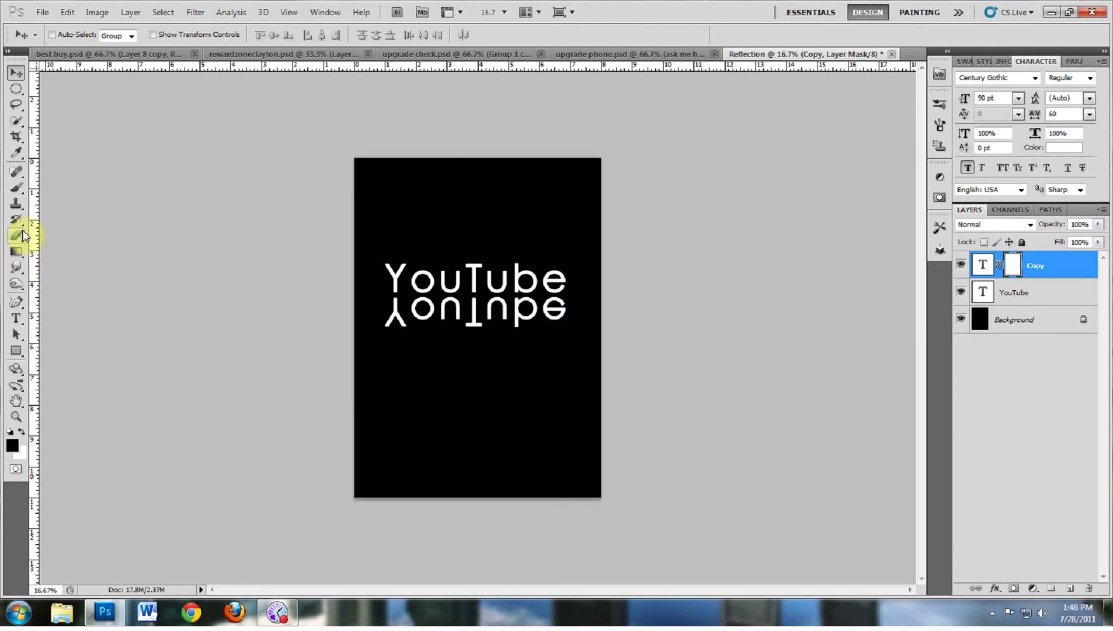
click(21, 251)
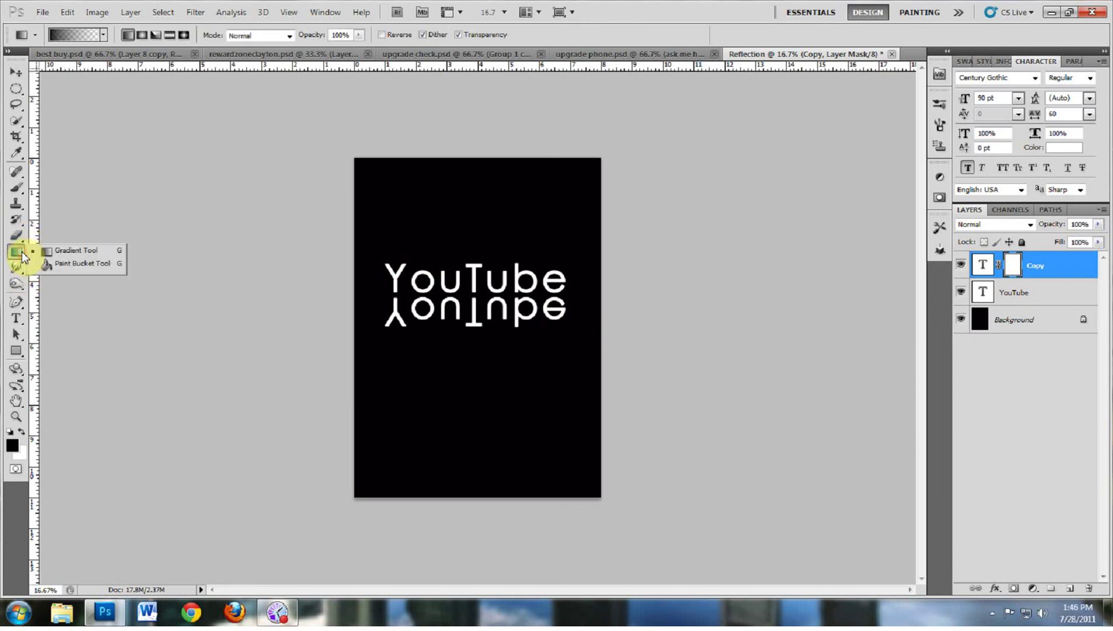
click(57, 263)
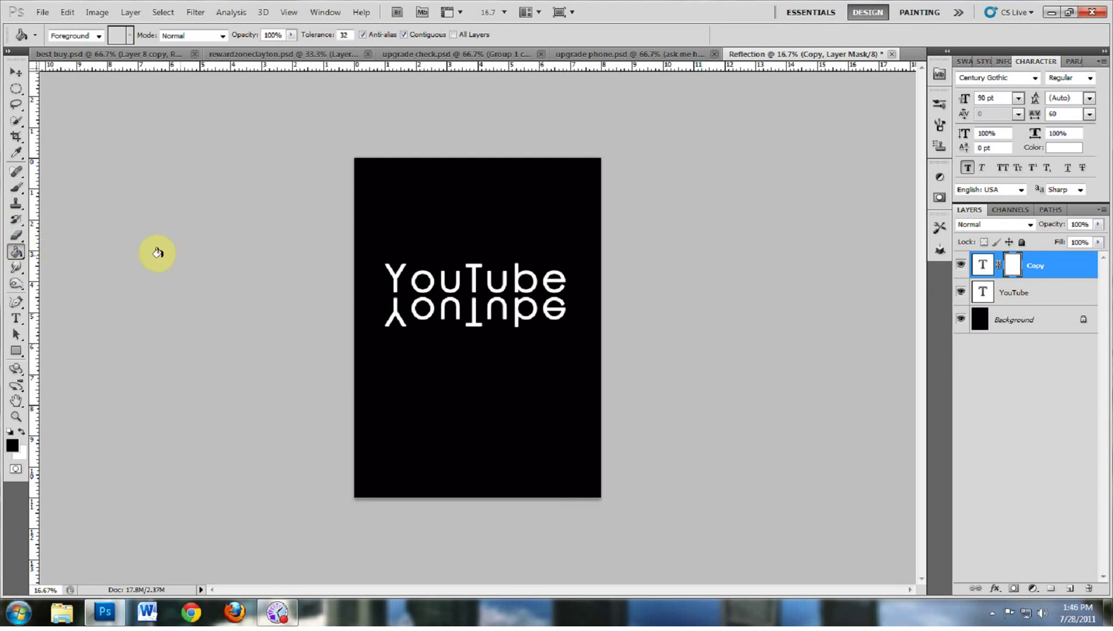
click(22, 256)
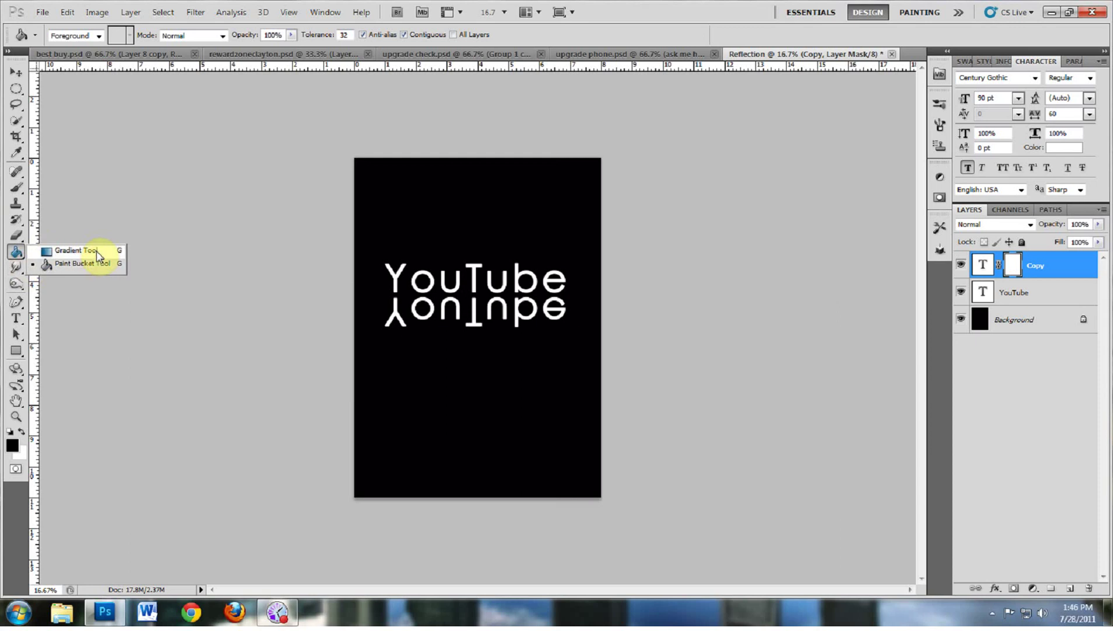
click(96, 251)
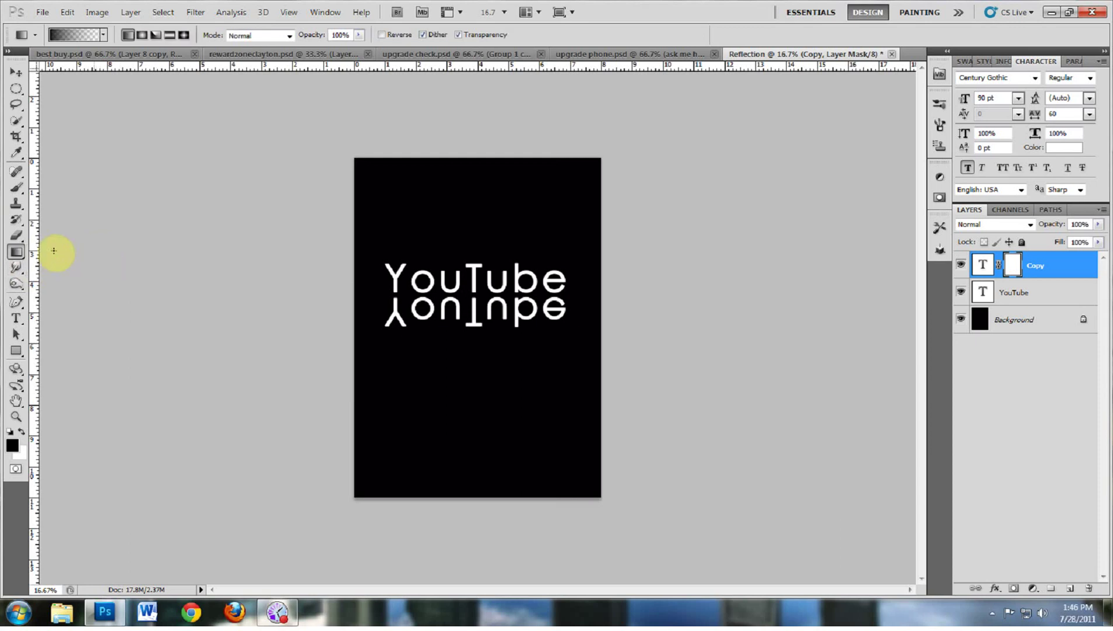
drag(18, 250, 43, 246)
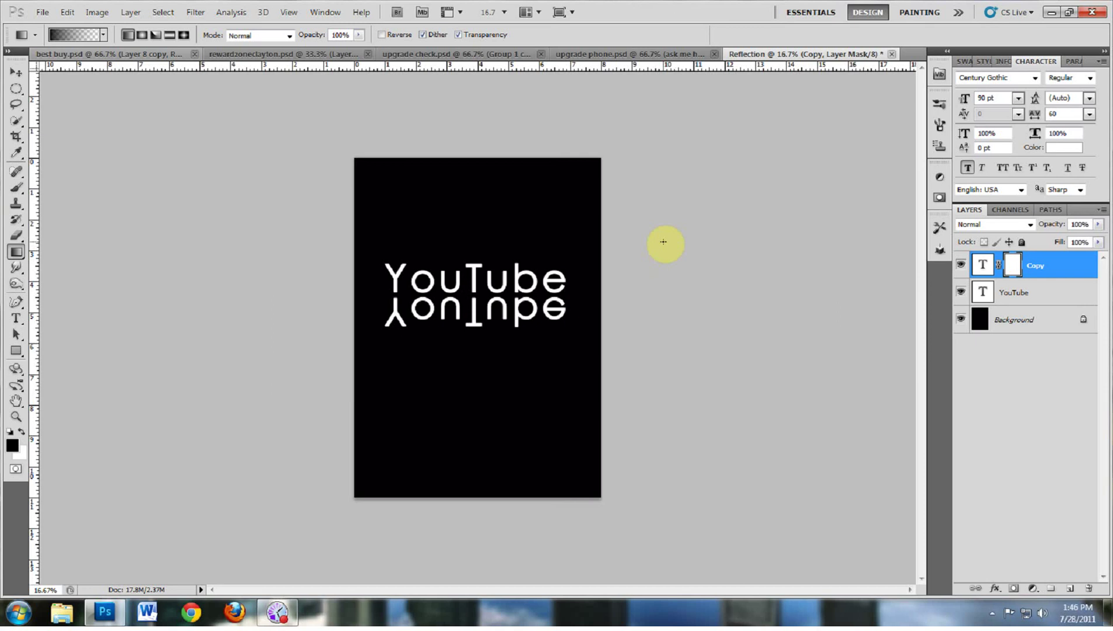
Choose the Foreground to Transparent gradient preset for the Gradient tool
click(104, 36)
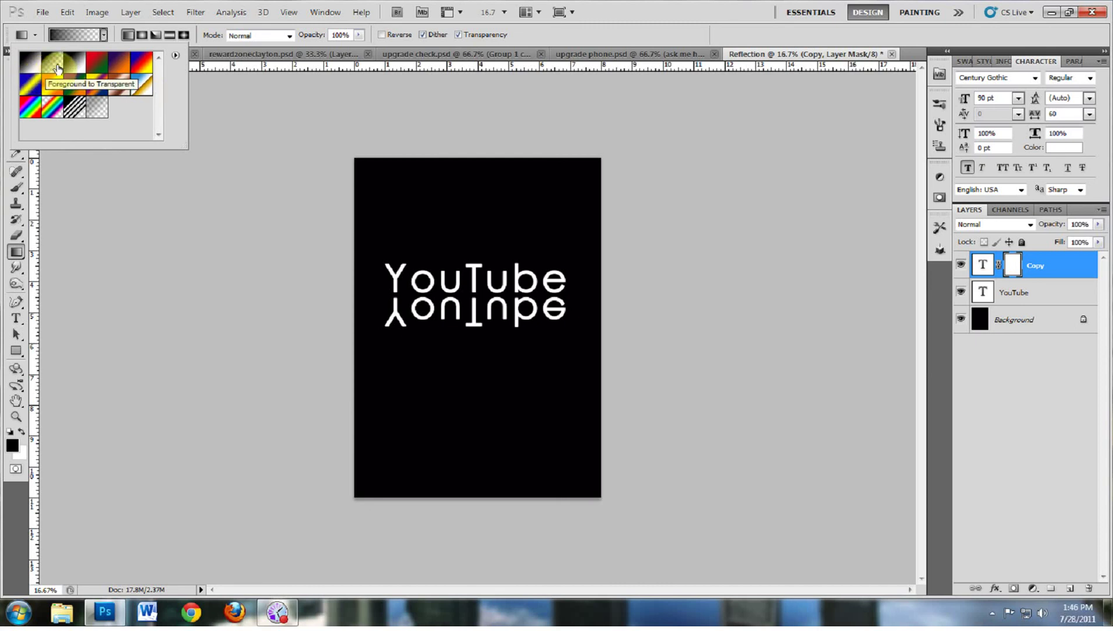
click(58, 69)
click(58, 68)
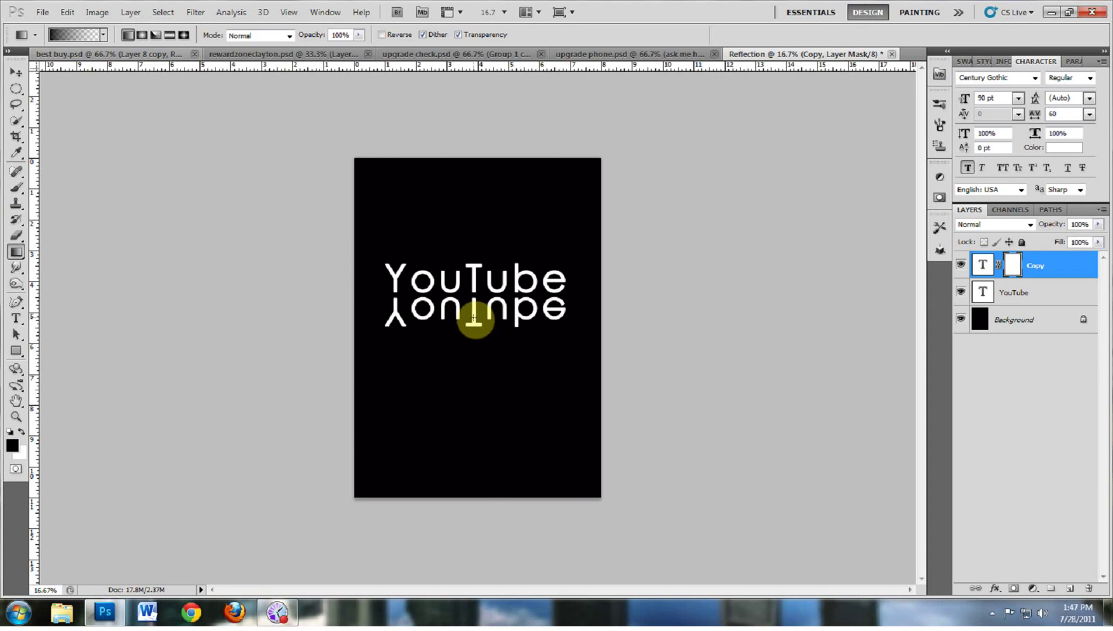
drag(473, 318, 476, 281)
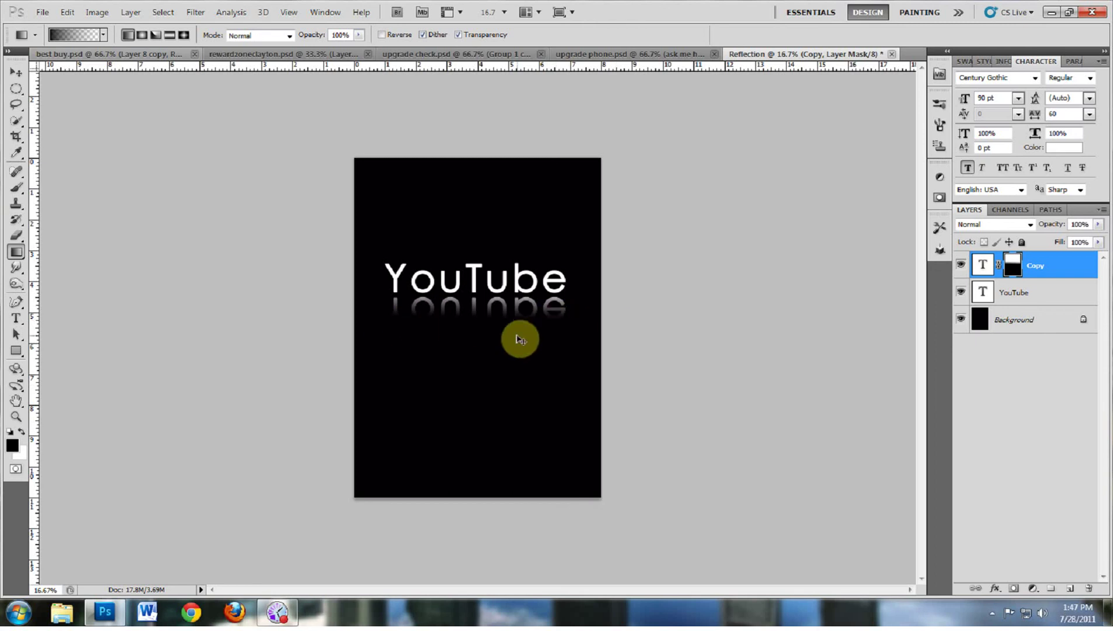
key(ctrl+z)
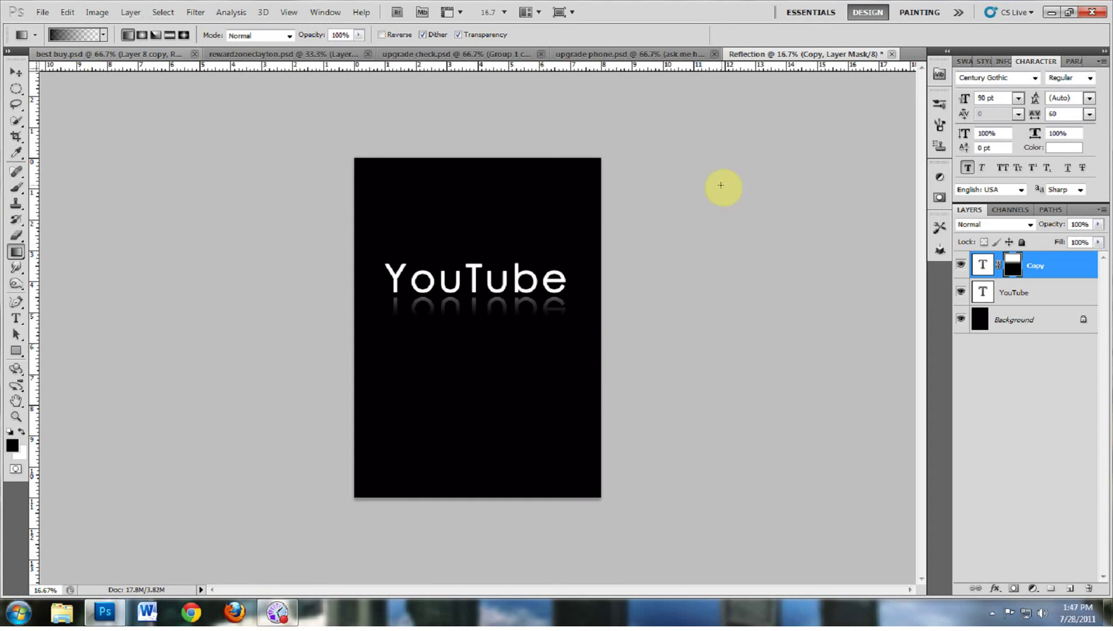
key(ctrl+z)
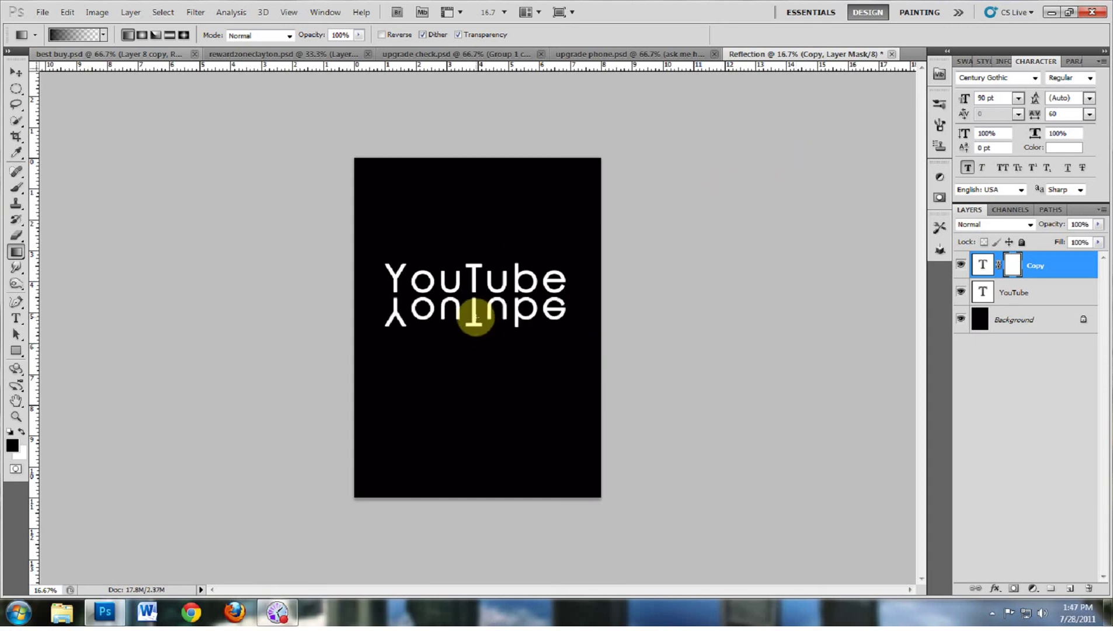
Draw a vertical gradient on the Copy layer's mask, from the middle of the flipped text up to the top of the original YouTube text
drag(472, 308, 472, 256)
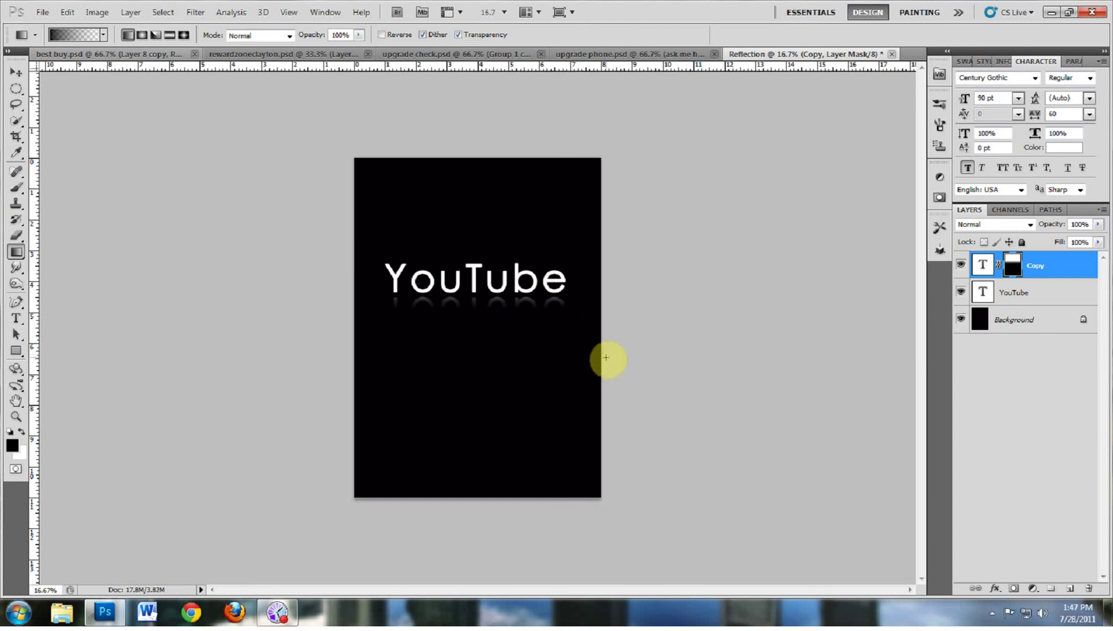